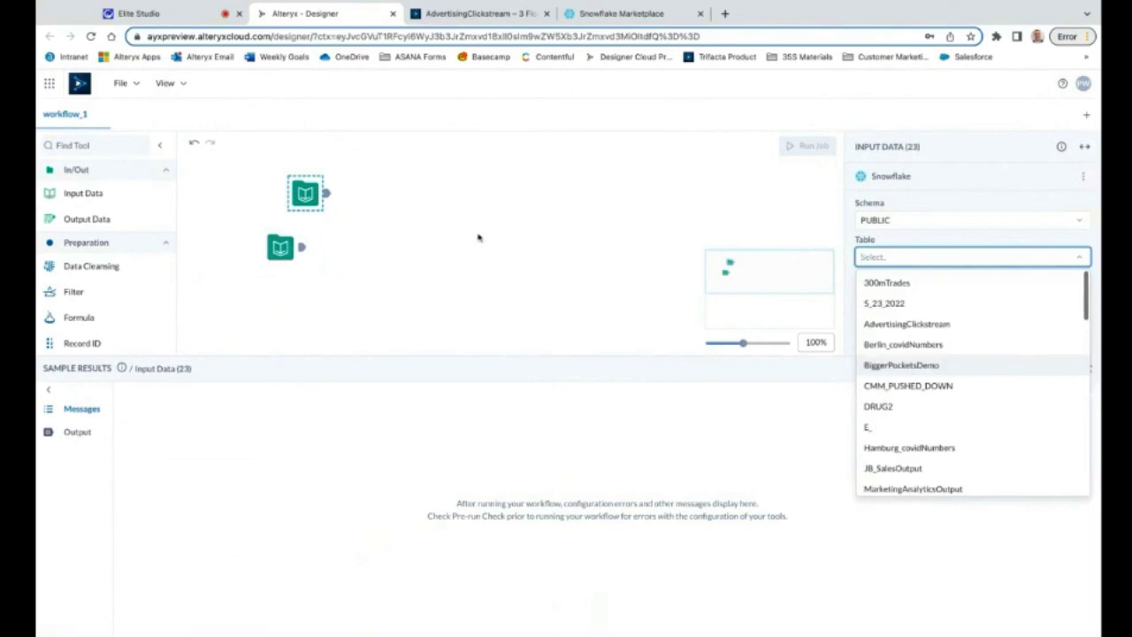
# - Delete the unconfigured Input Data tool from the canvas and select the remaining AdvertisingClickstream input
pyautogui.click(344, 204)
pyautogui.click(305, 193)
pyautogui.press('Delete')
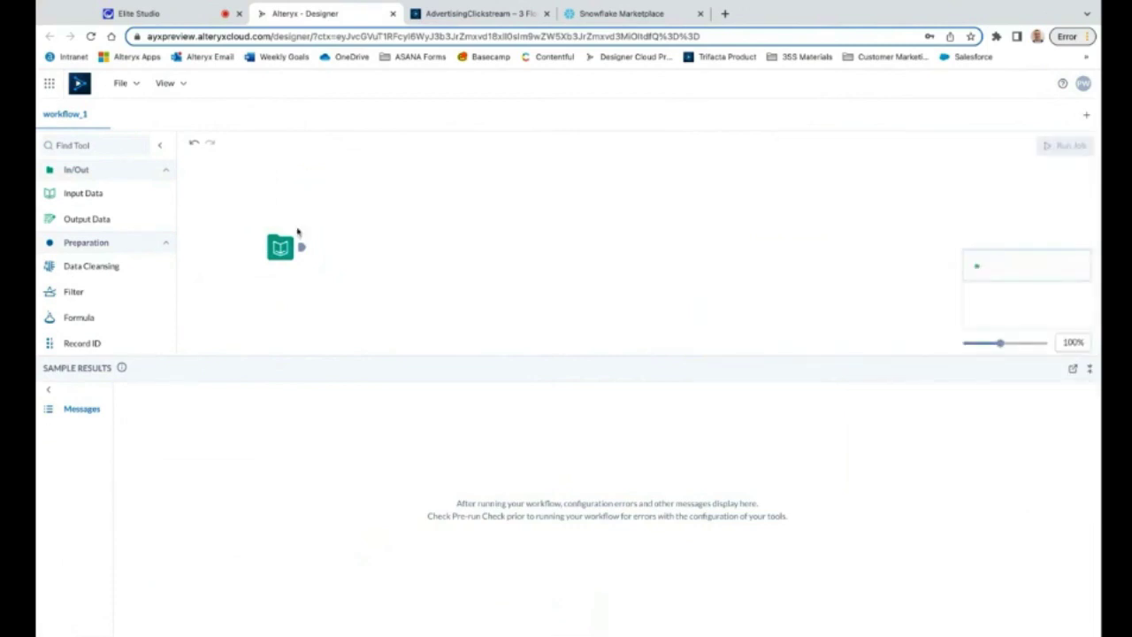
pyautogui.click(281, 248)
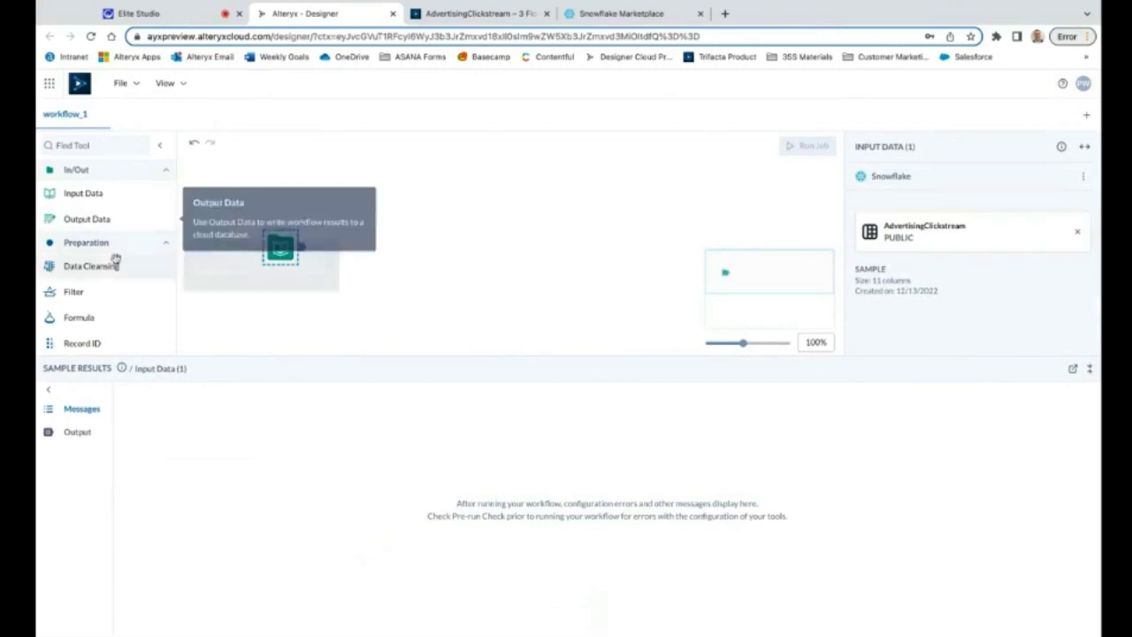
# - Add Data Cleansing, Filter and Formula tools in a chain after the AdvertisingClickstream input
pyautogui.moveTo(108, 270); pyautogui.dragTo(364, 194)
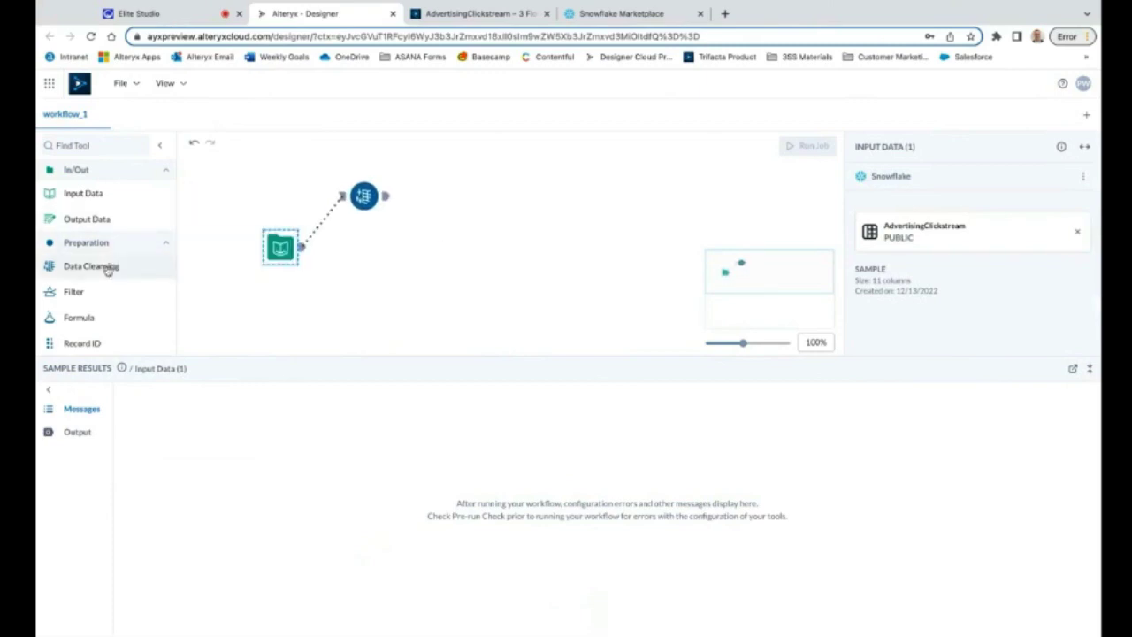
pyautogui.moveTo(112, 291); pyautogui.dragTo(516, 206)
pyautogui.moveTo(112, 318); pyautogui.dragTo(619, 226)
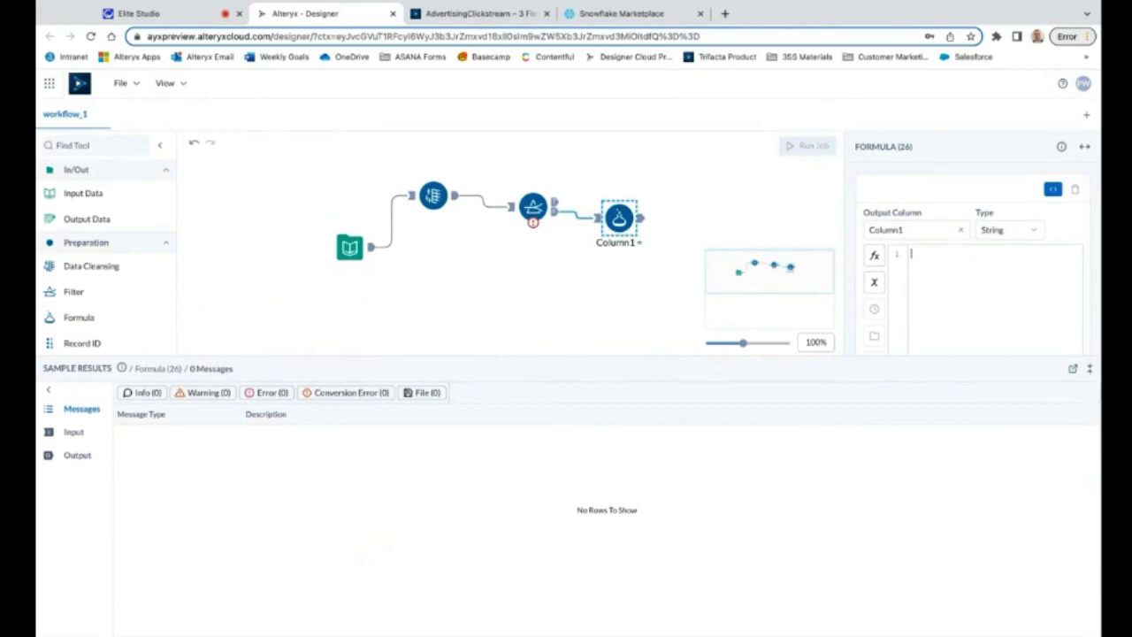
# - Delete the Filter, Formula and Data Cleansing tools, keeping only the AdvertisingClickstream input on the canvas
pyautogui.click(533, 206)
pyautogui.press('Delete')
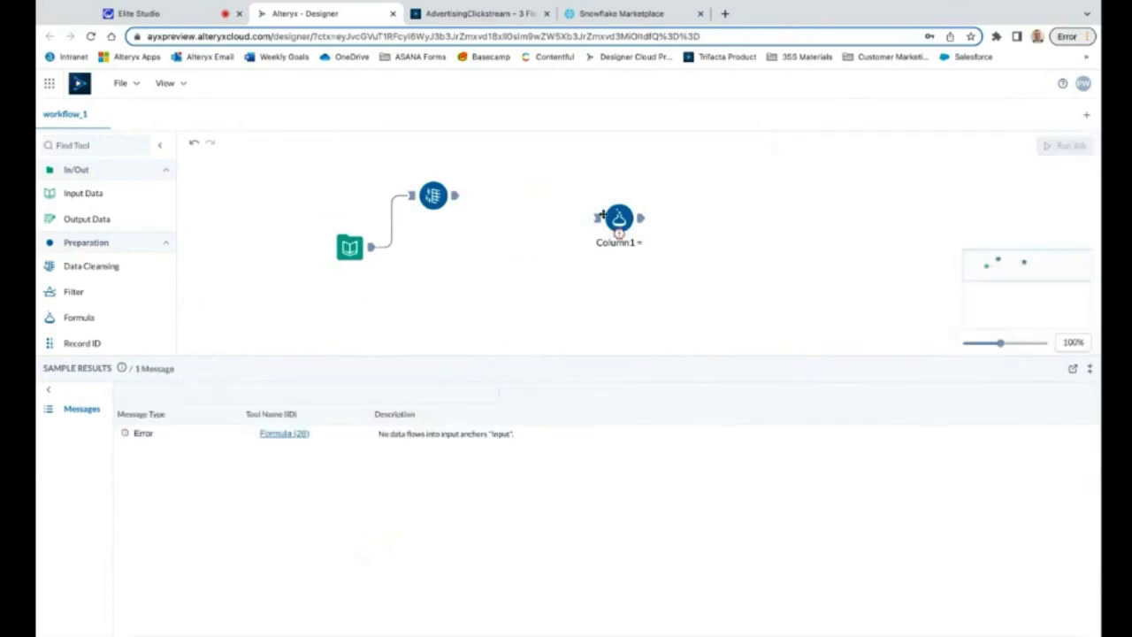
pyautogui.click(619, 218)
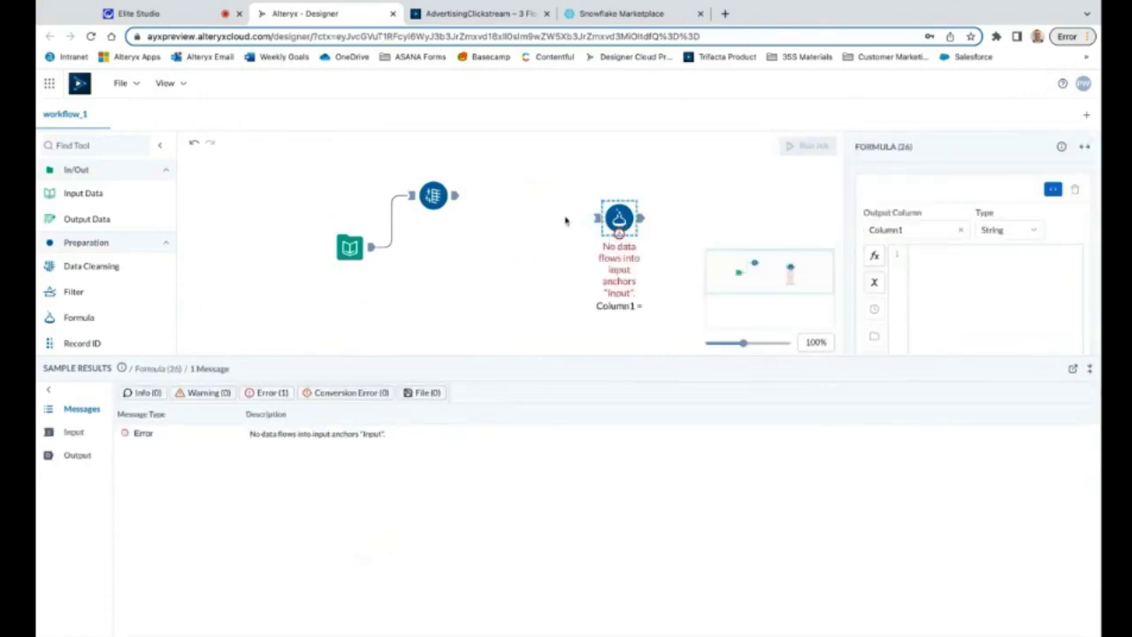
pyautogui.click(668, 192)
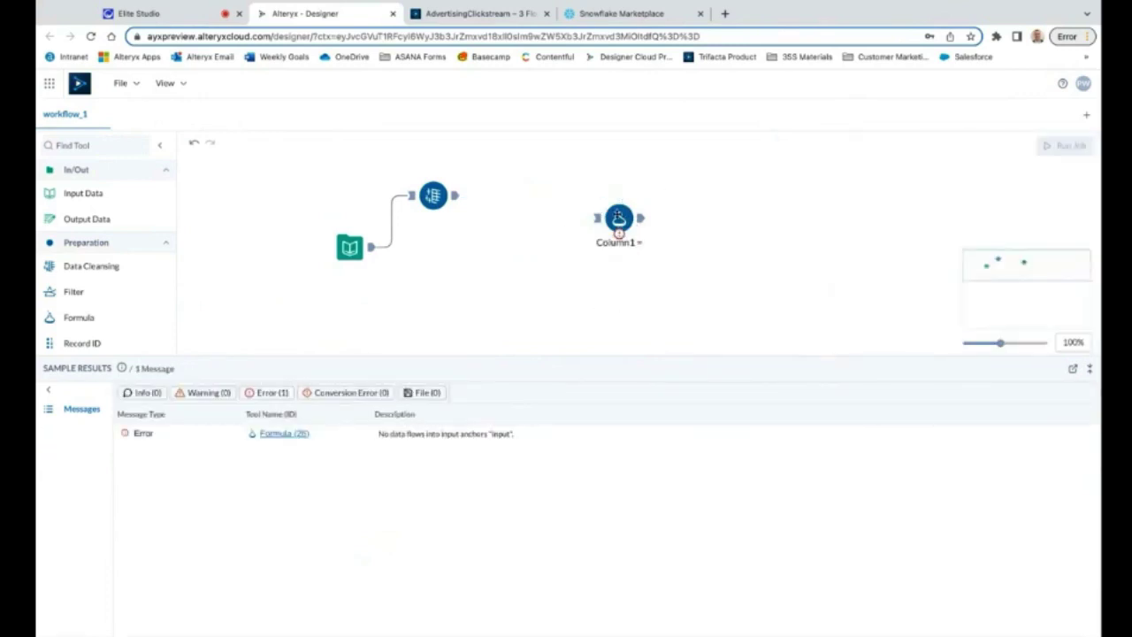
pyautogui.click(619, 218)
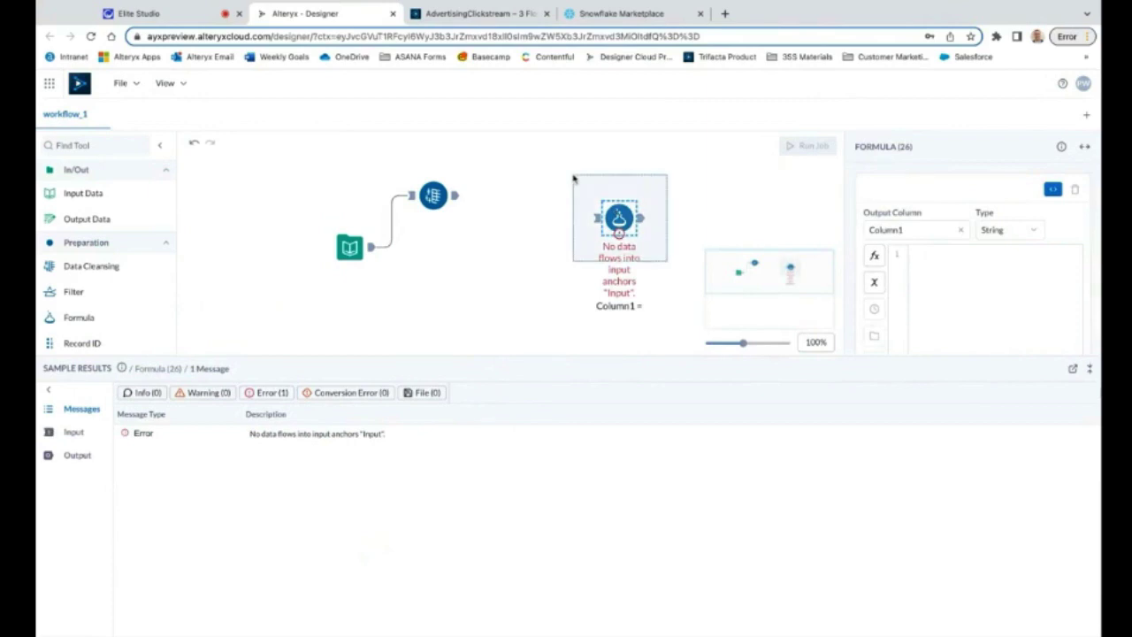
pyautogui.press('Delete')
pyautogui.click(433, 194)
pyautogui.press('Delete')
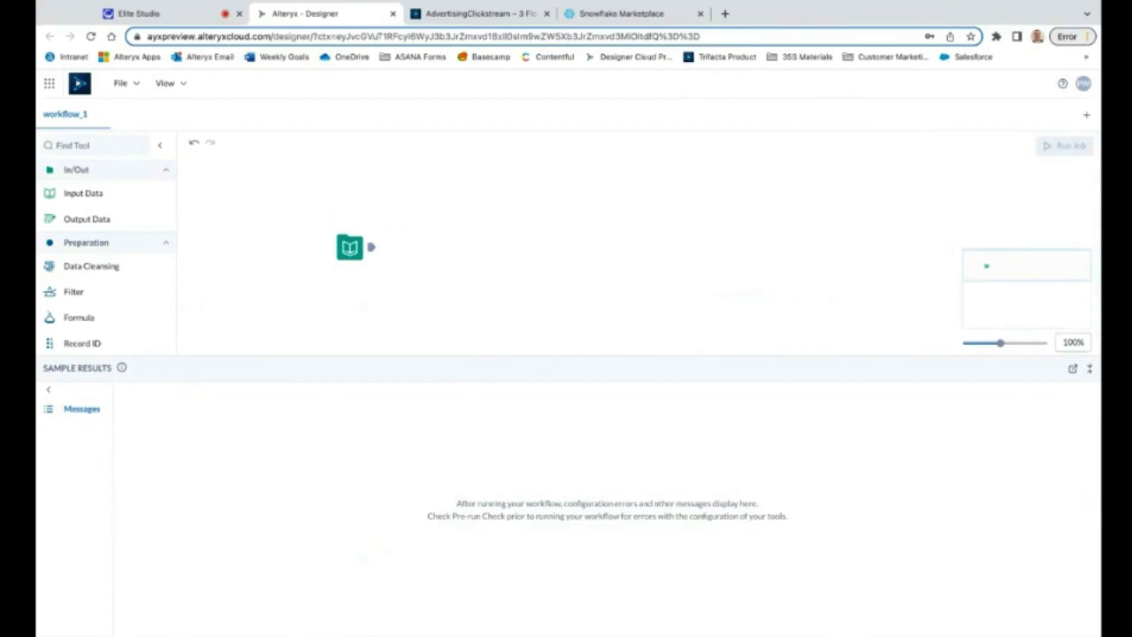
# - Examine the output sample rows of the AdvertisingClickstream input and slightly enlarge the results area
pyautogui.click(370, 250)
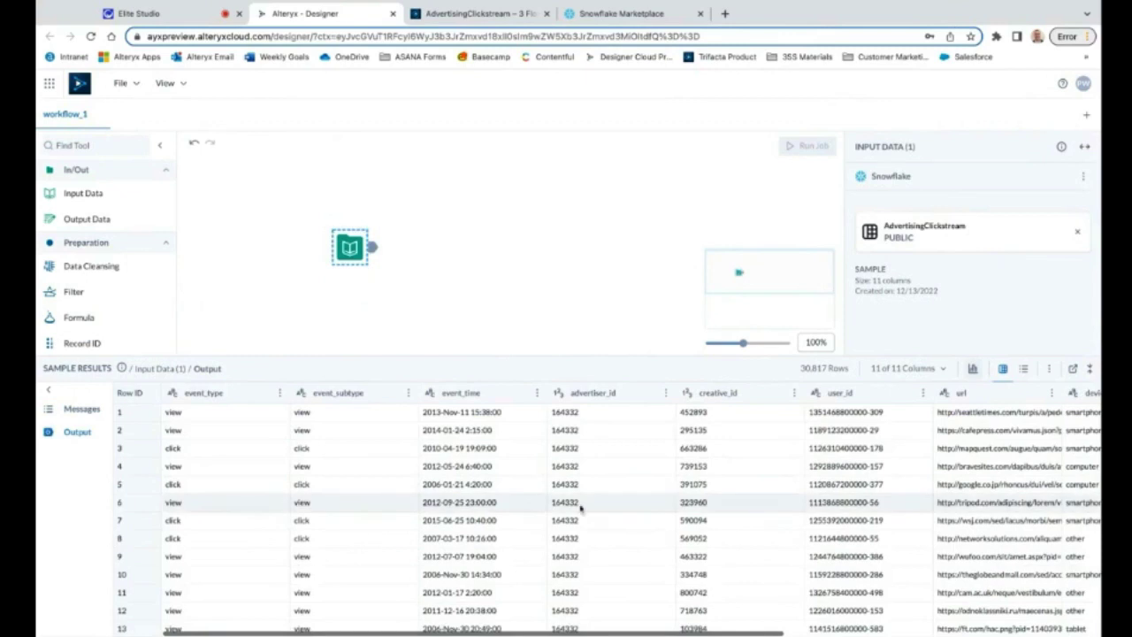
pyautogui.scroll(-1, 630, 480)
pyautogui.scroll(1, 630, 480)
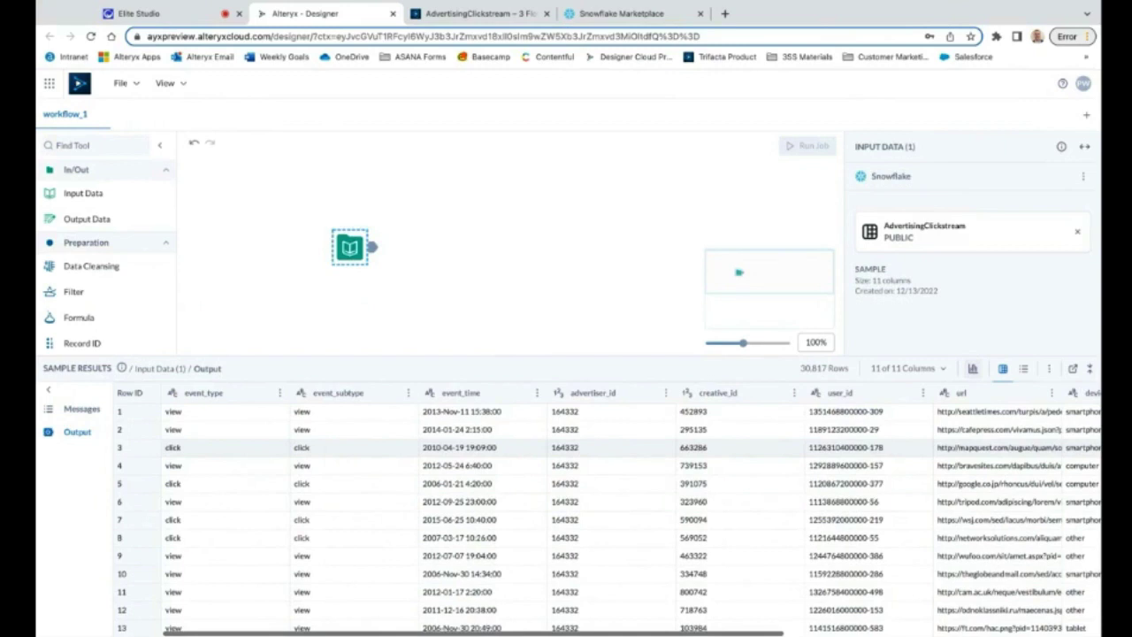
pyautogui.scroll(-1, 642, 478)
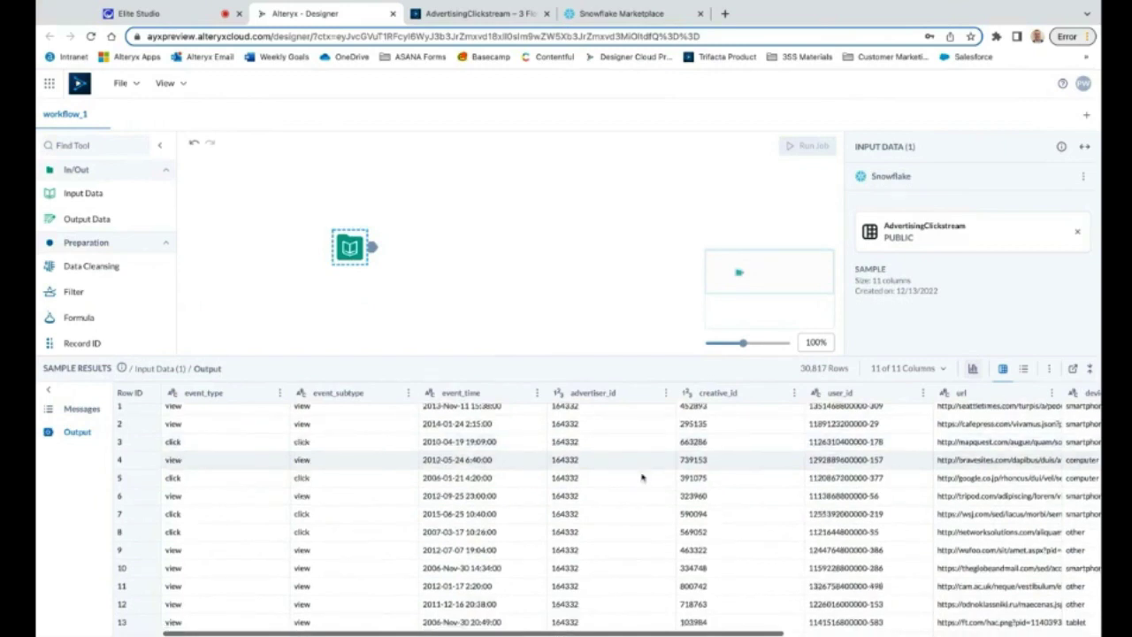
pyautogui.scroll(1, 642, 477)
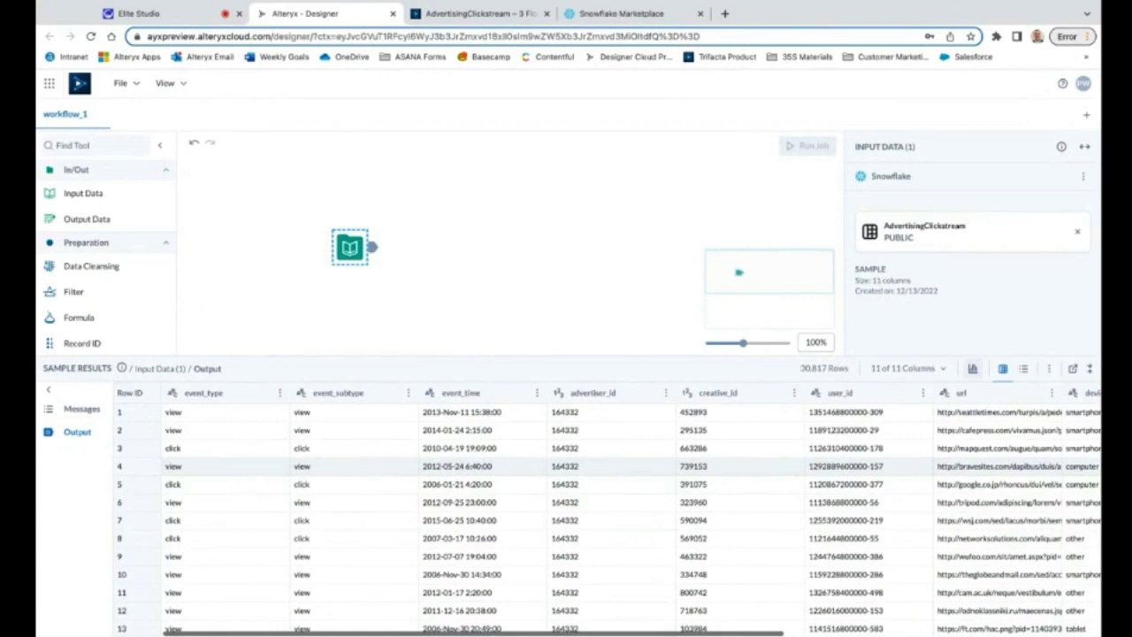
pyautogui.scroll(-1, 642, 471)
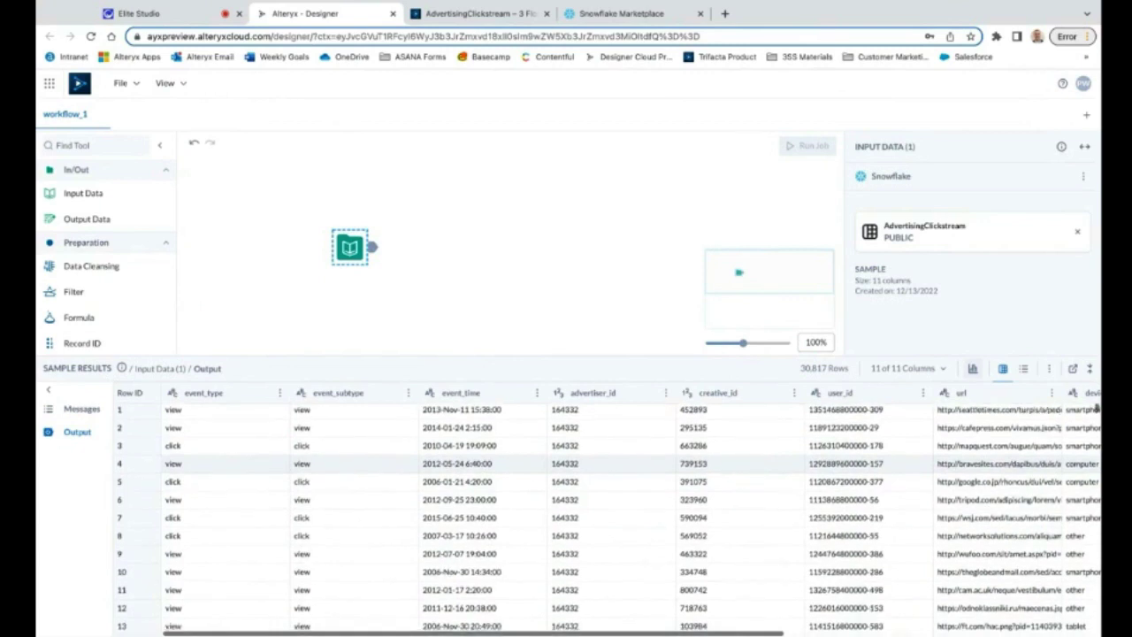
pyautogui.scroll(1, 611, 469)
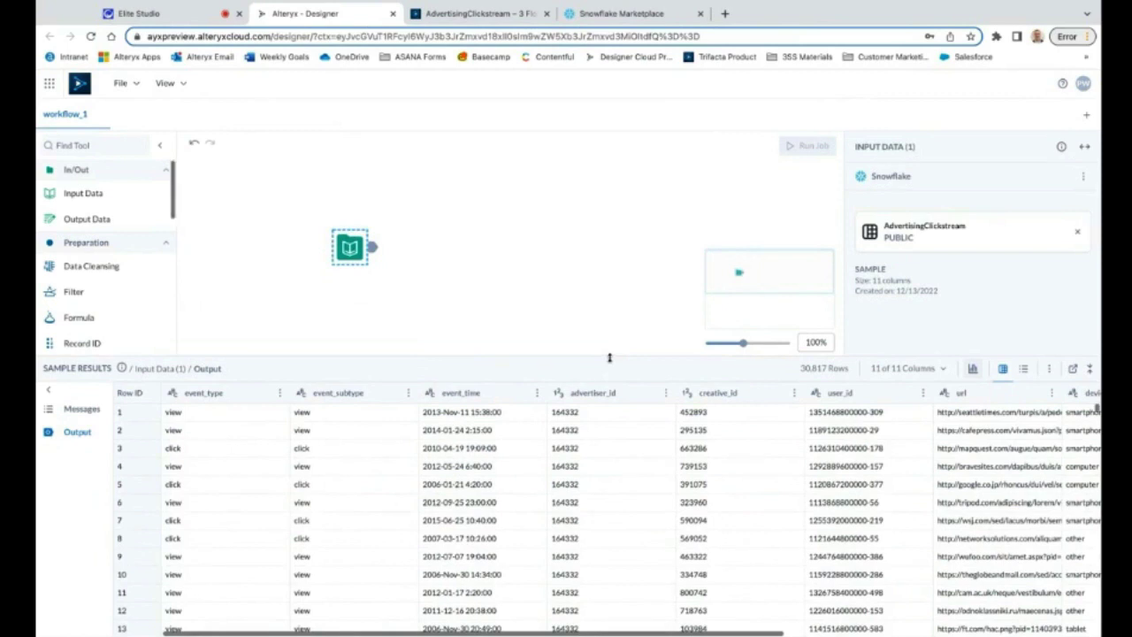
pyautogui.moveTo(610, 358); pyautogui.dragTo(609, 351)
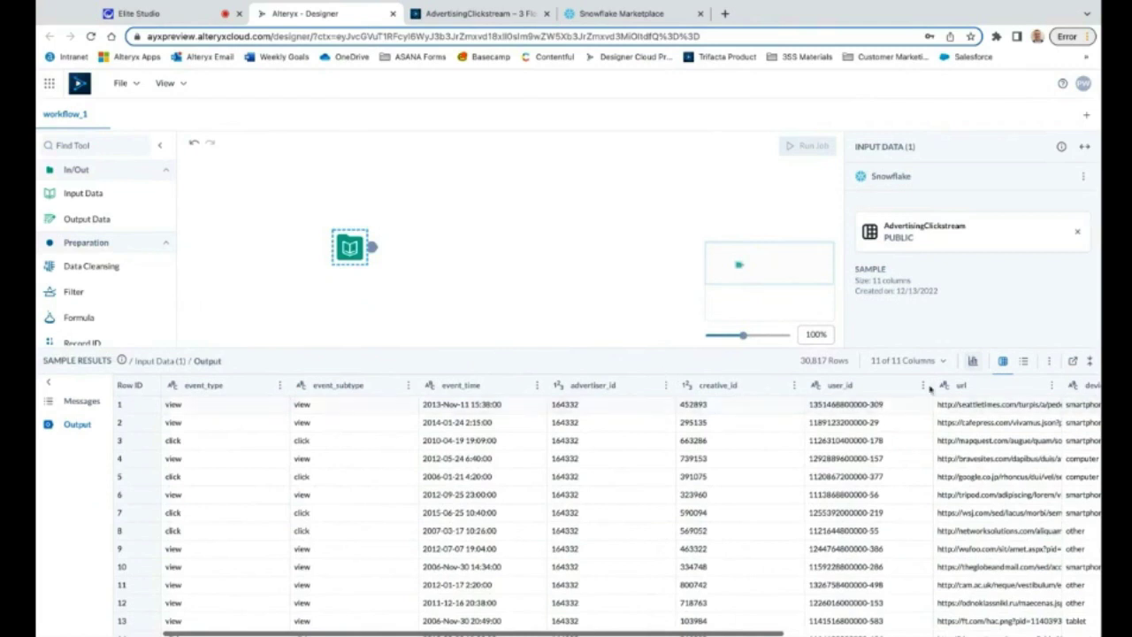
# - Turn on data profiling to examine the column value distributions and sample rows, and turn profiling off again
pyautogui.click(972, 363)
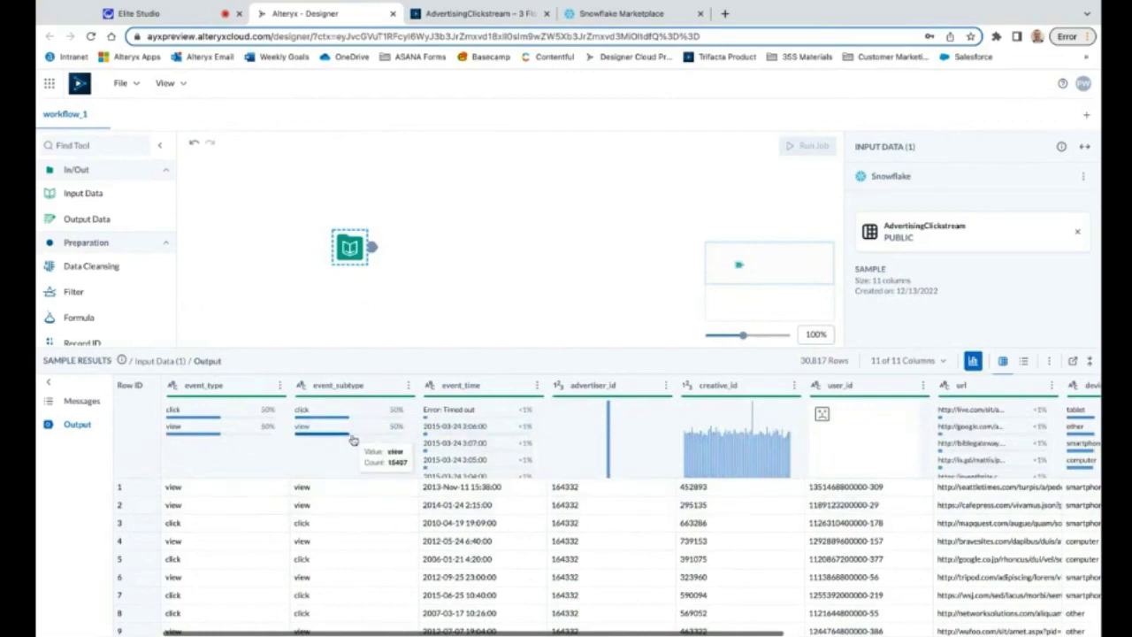
pyautogui.scroll(-1, 992, 460)
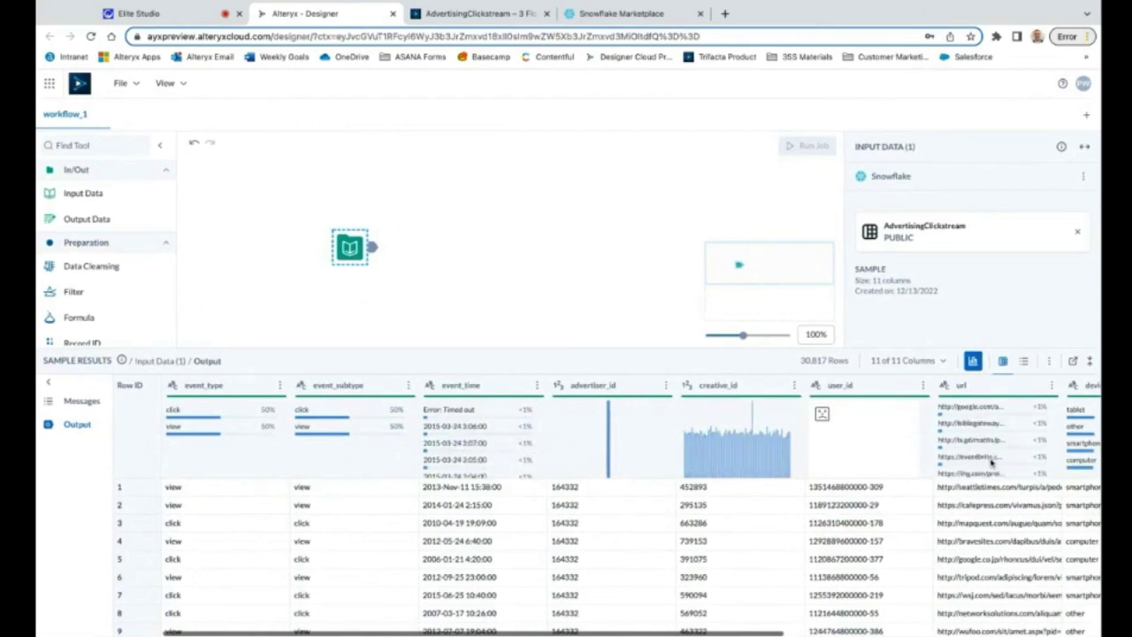
pyautogui.scroll(-5, 992, 461)
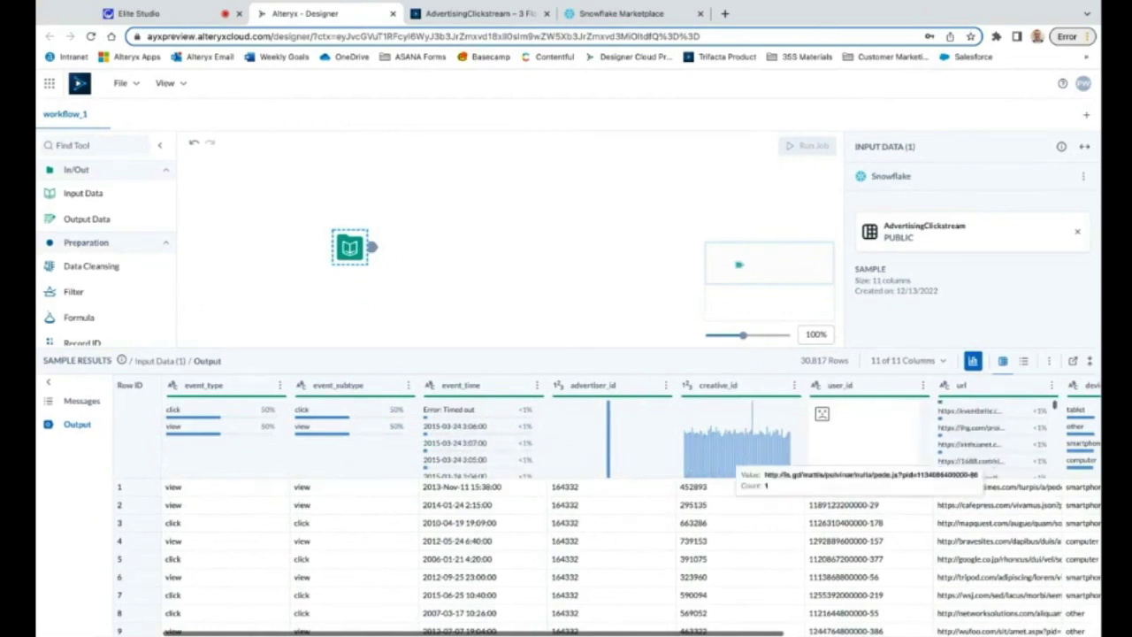
pyautogui.scroll(-1, 1015, 454)
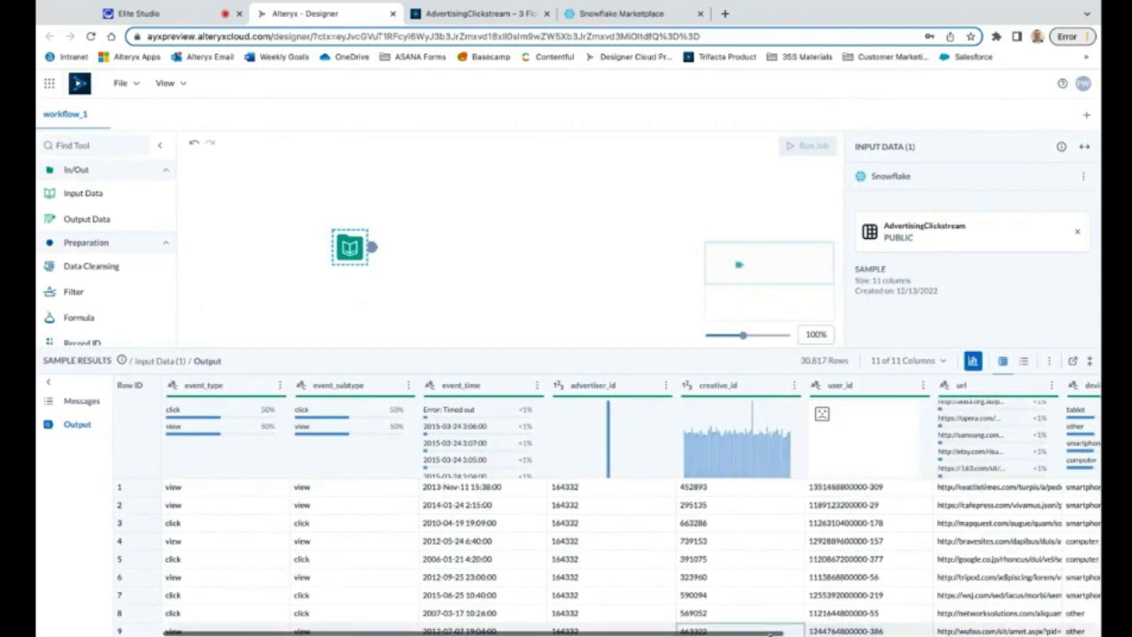
pyautogui.scroll(-1, 771, 618)
pyautogui.scroll(-3, 771, 619)
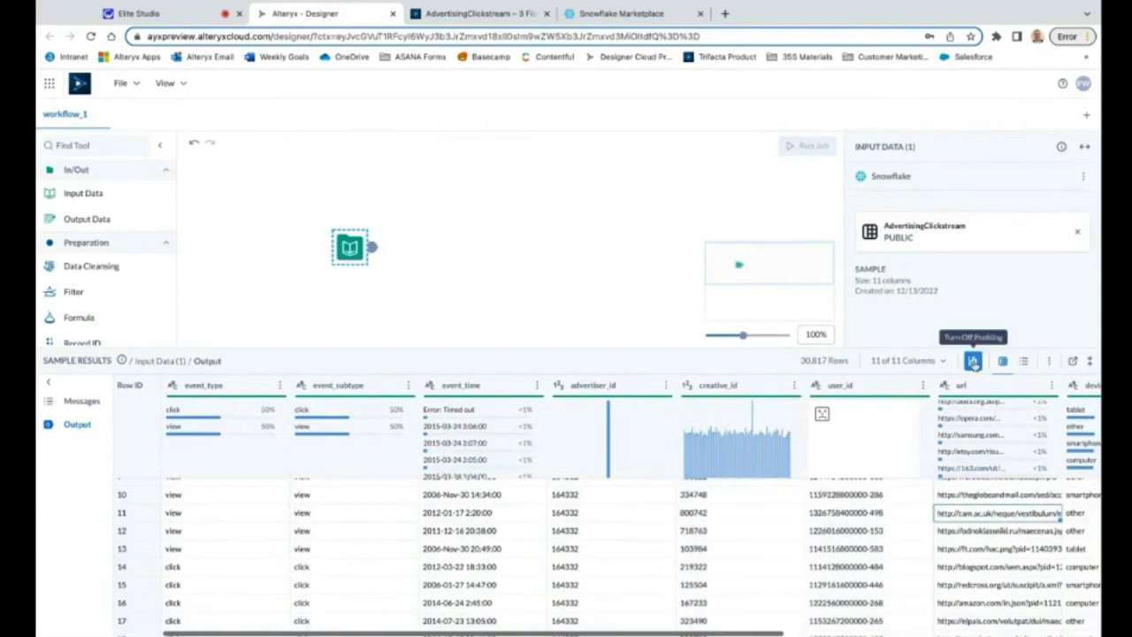
pyautogui.click(972, 362)
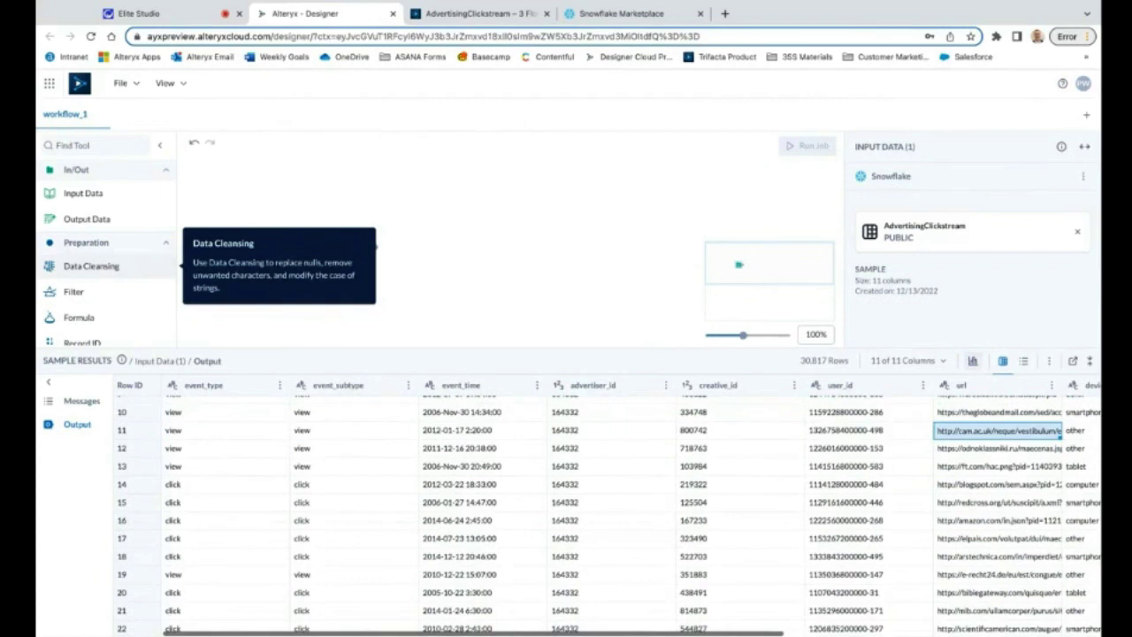
# - Add a Data Cleansing tool after the AdvertisingClickstream input and enable removal of null rows
pyautogui.moveTo(92, 265); pyautogui.dragTo(452, 246)
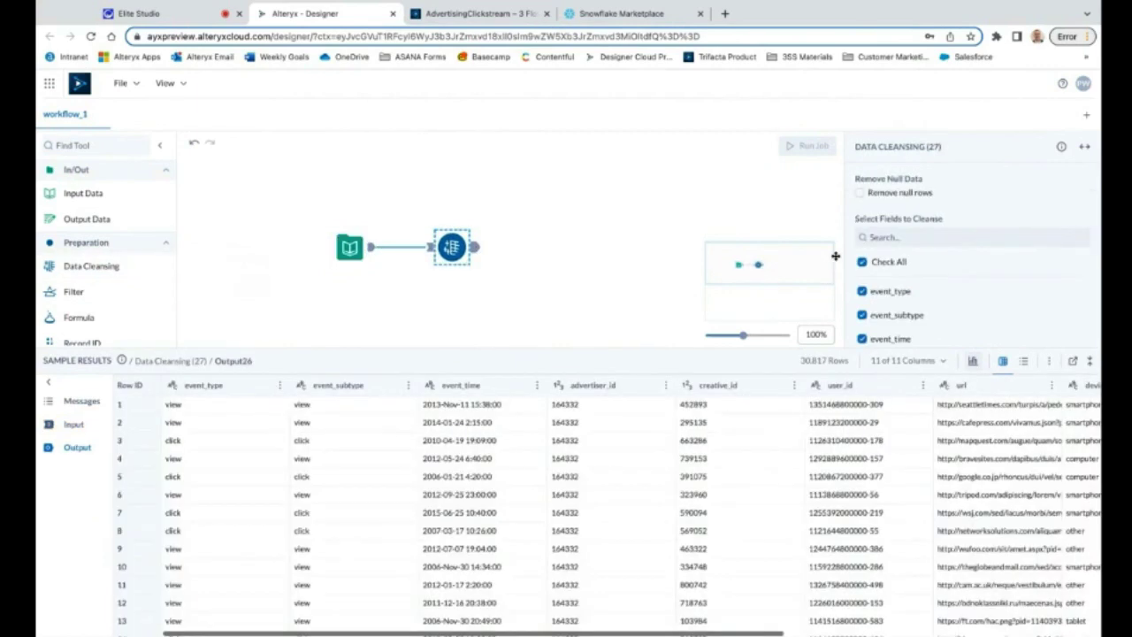
pyautogui.click(860, 193)
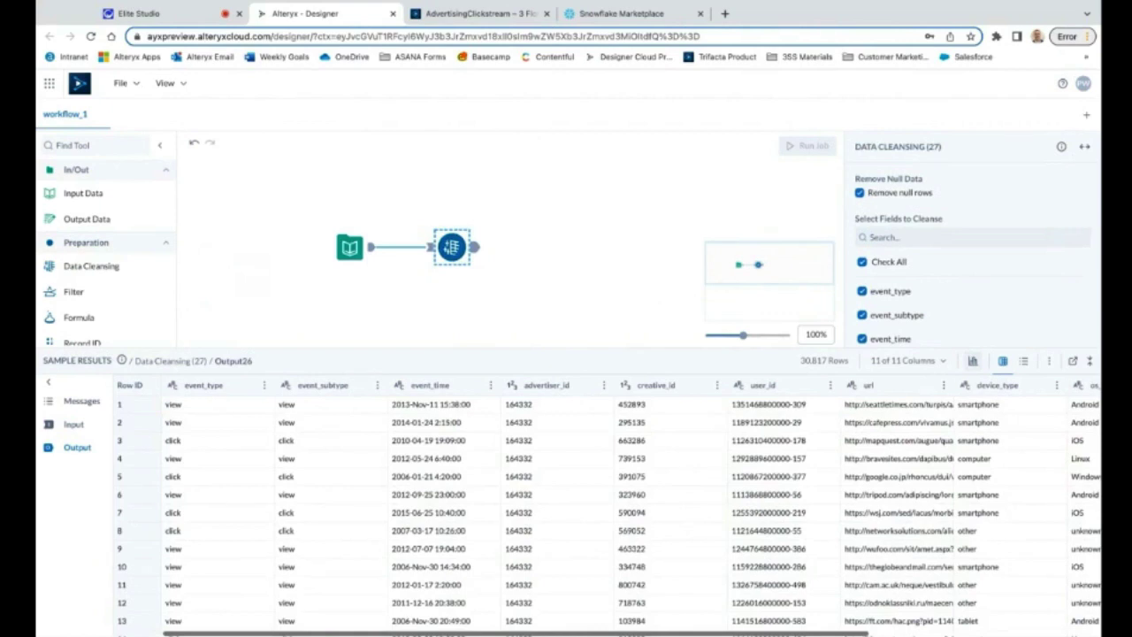
pyautogui.click(530, 247)
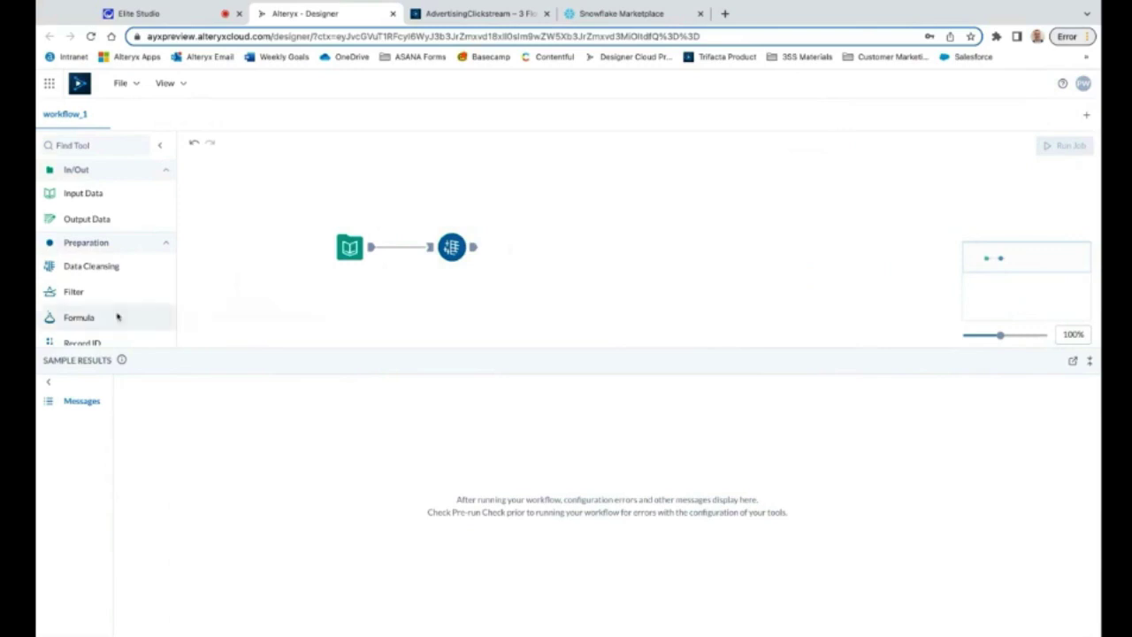
# - Add a Sort tool after the Data Cleansing tool and sort by event_type in ascending order
pyautogui.scroll(-4, 116, 316)
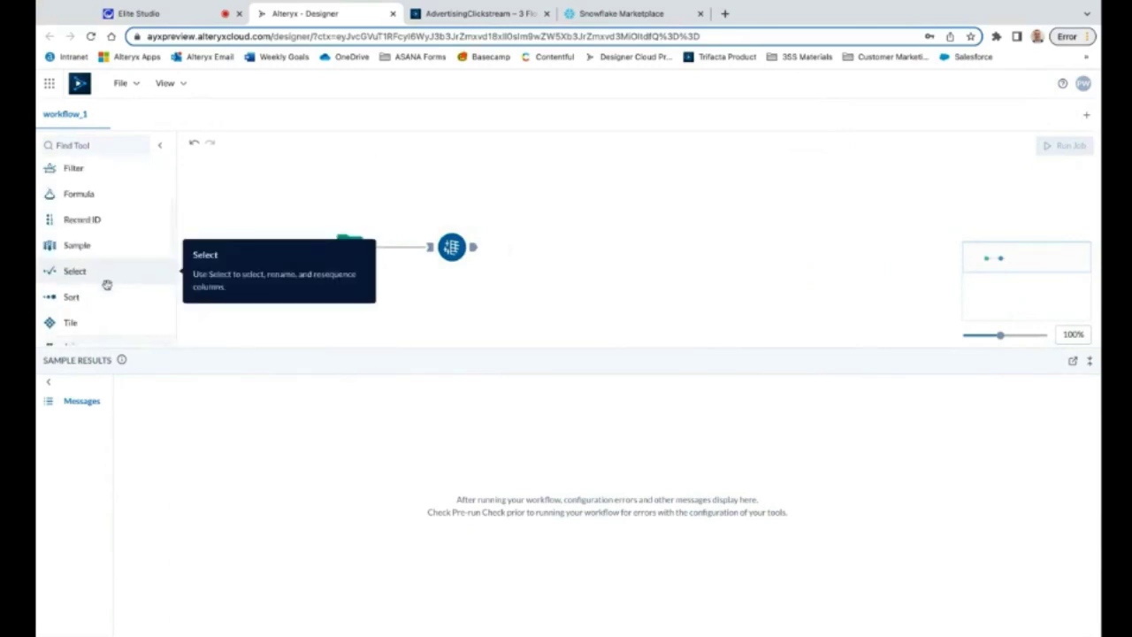
pyautogui.click(93, 300)
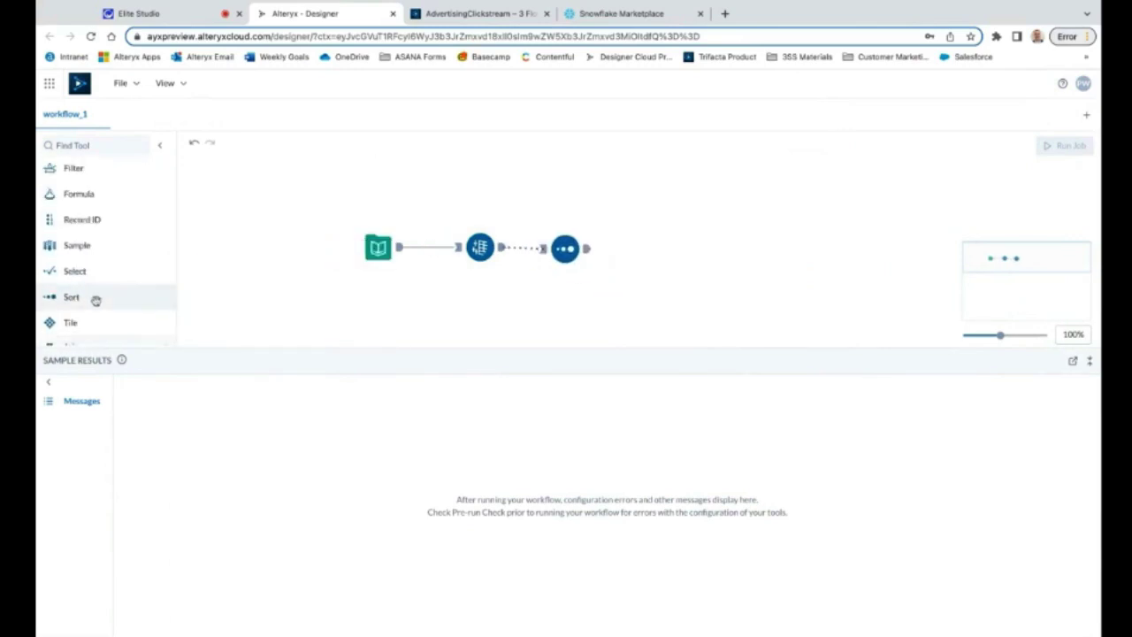
pyautogui.click(585, 244)
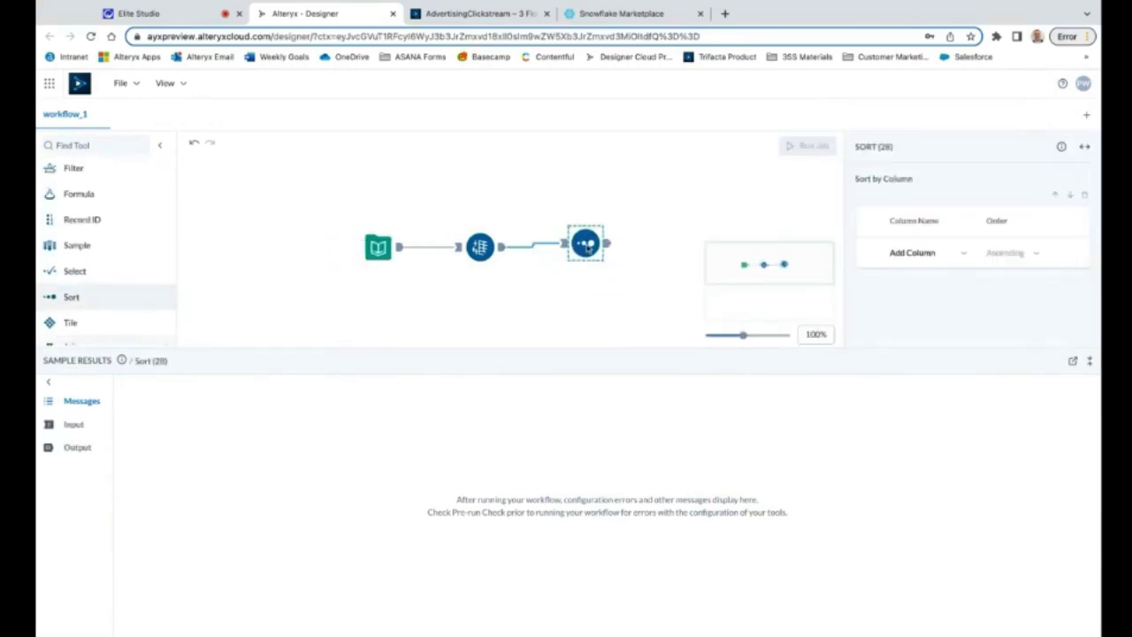
pyautogui.click(937, 259)
pyautogui.click(927, 279)
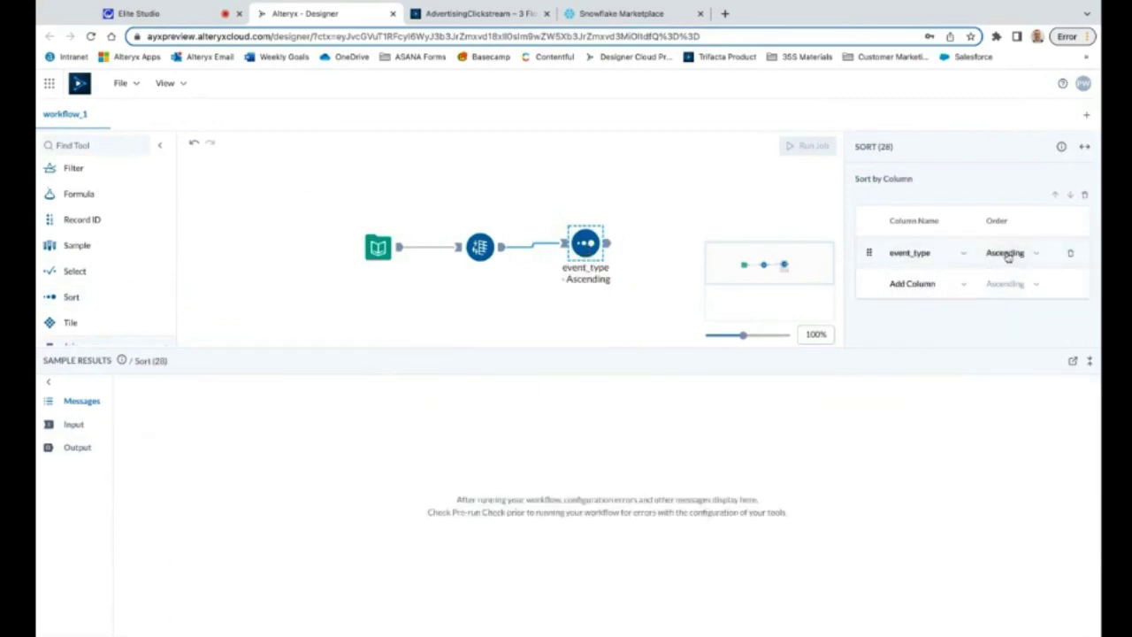
# - Compare the Sort tool's input and output sample data, and delete the Sort tool
pyautogui.click(563, 246)
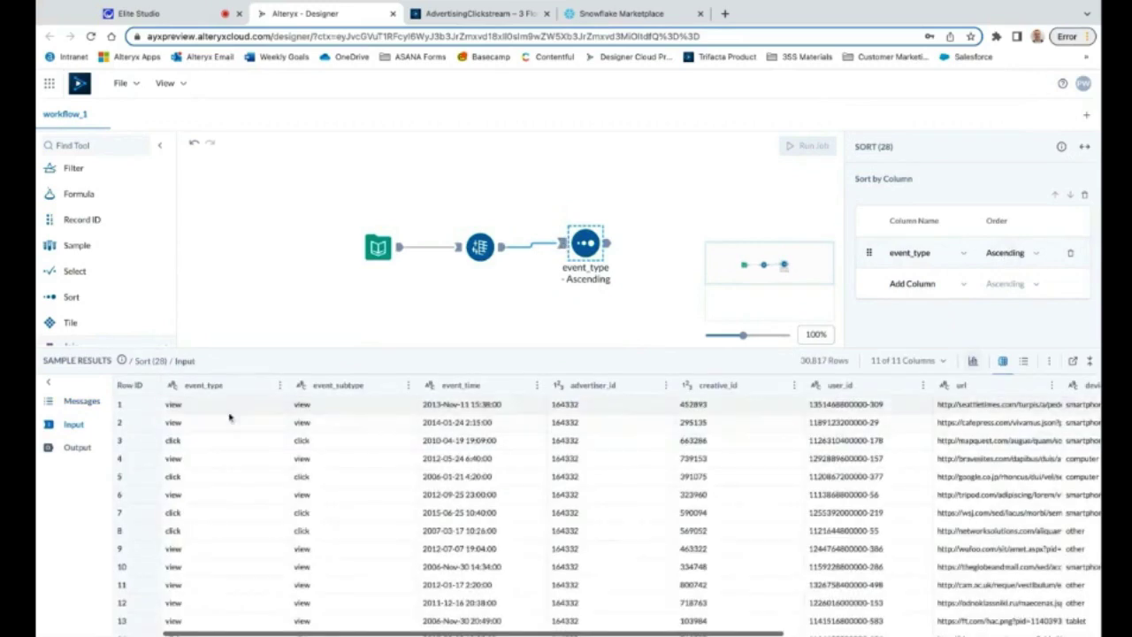
pyautogui.click(609, 248)
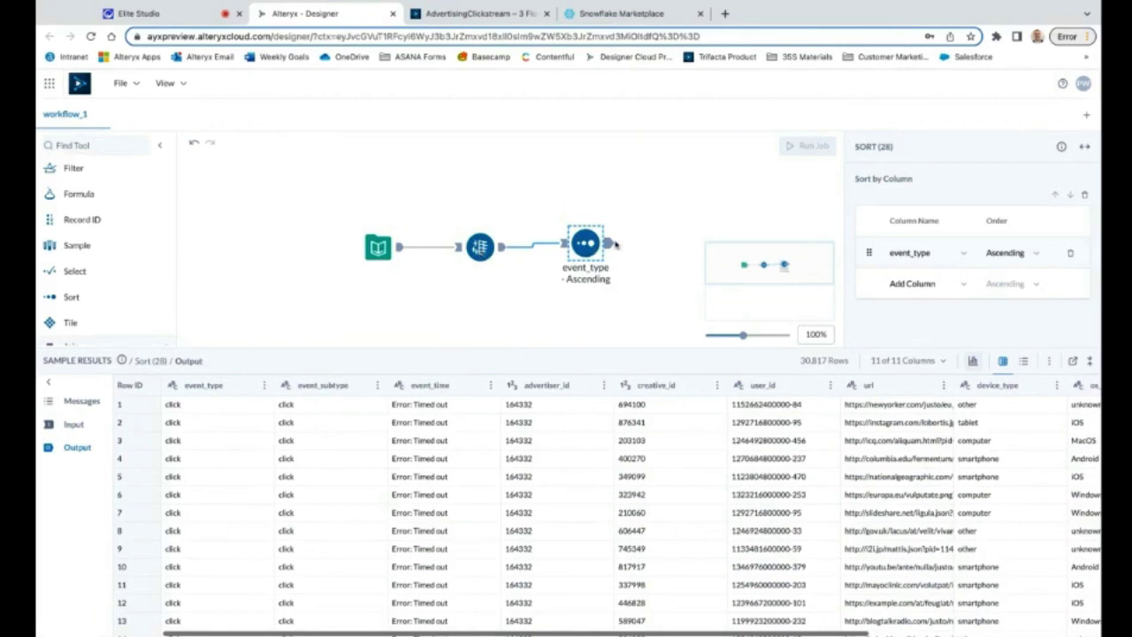
pyautogui.press('Delete')
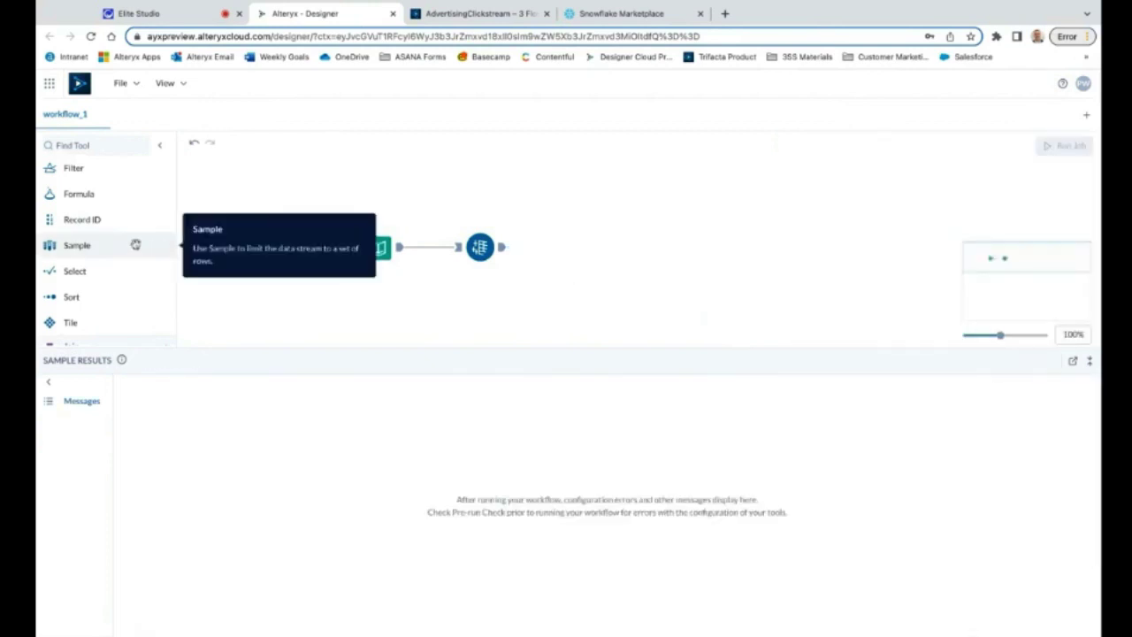
# - Add a Filter tool after the Data Cleansing tool and set a basic filter where event_type Equals click
pyautogui.moveTo(118, 168); pyautogui.dragTo(603, 252)
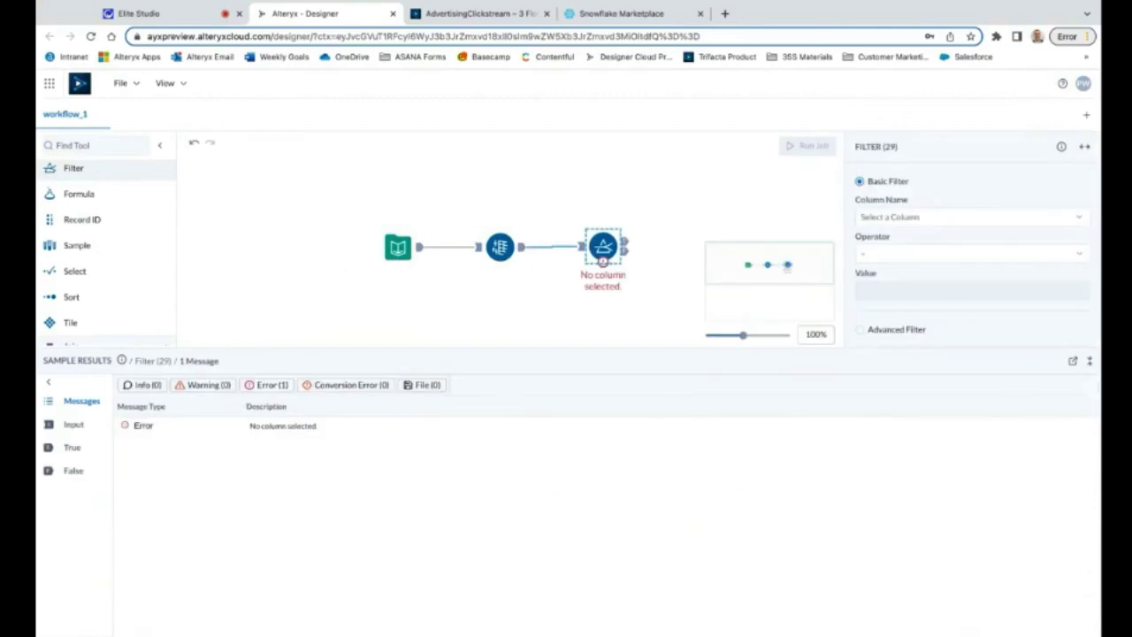
pyautogui.click(931, 219)
pyautogui.click(893, 244)
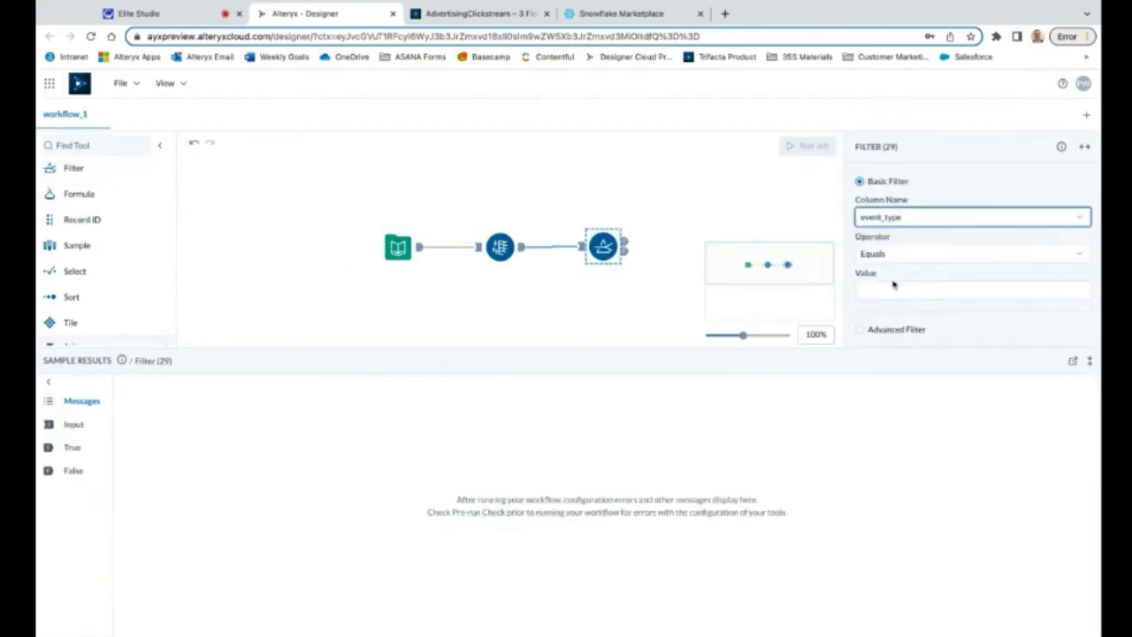
pyautogui.click(580, 248)
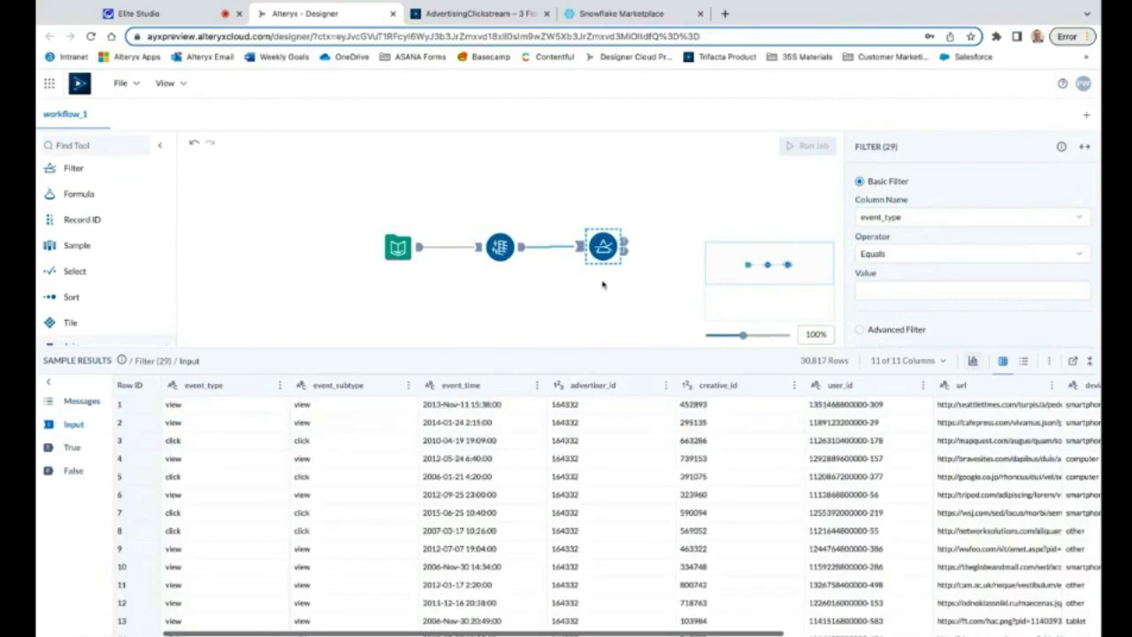
pyautogui.click(625, 244)
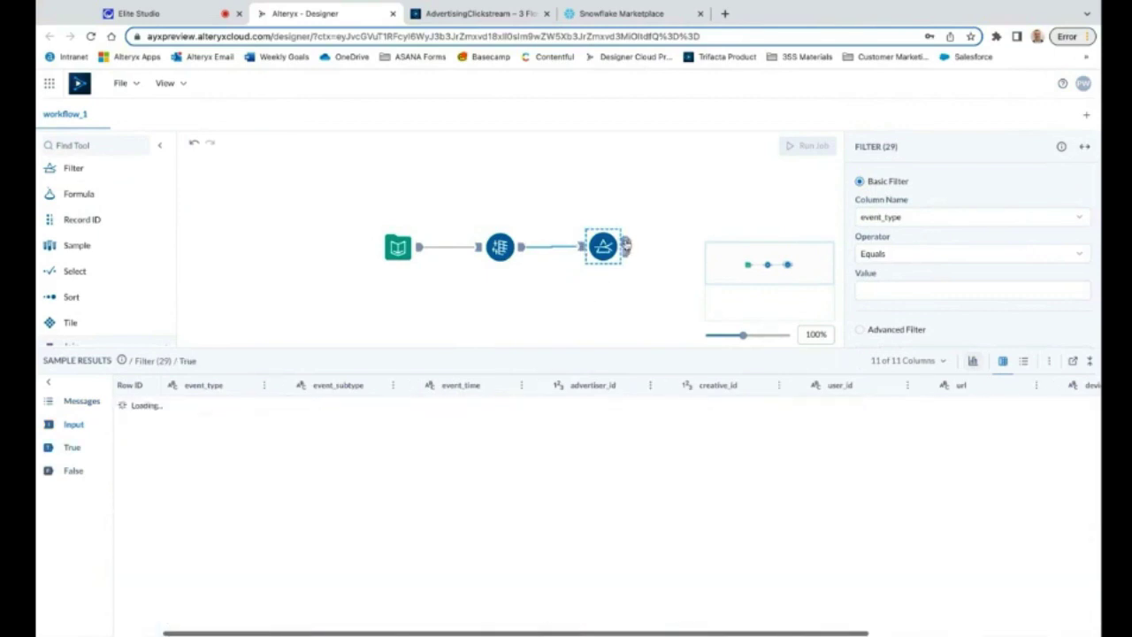
pyautogui.click(899, 284)
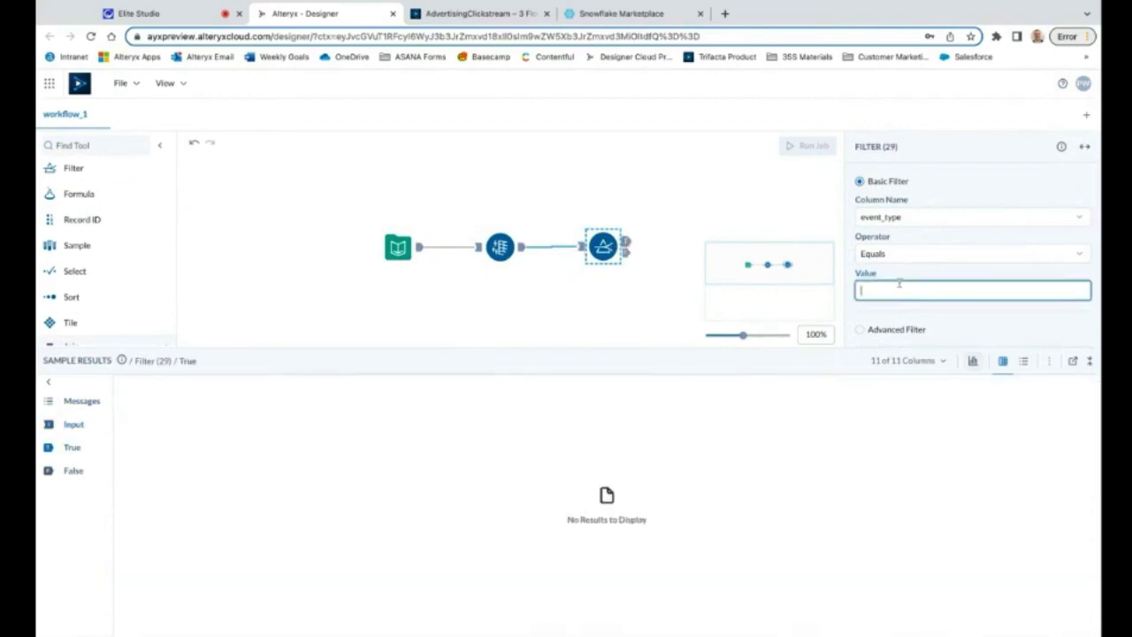
pyautogui.write('click')
pyautogui.press('BackSpace')
pyautogui.press('BackSpace')
pyautogui.press('BackSpace')
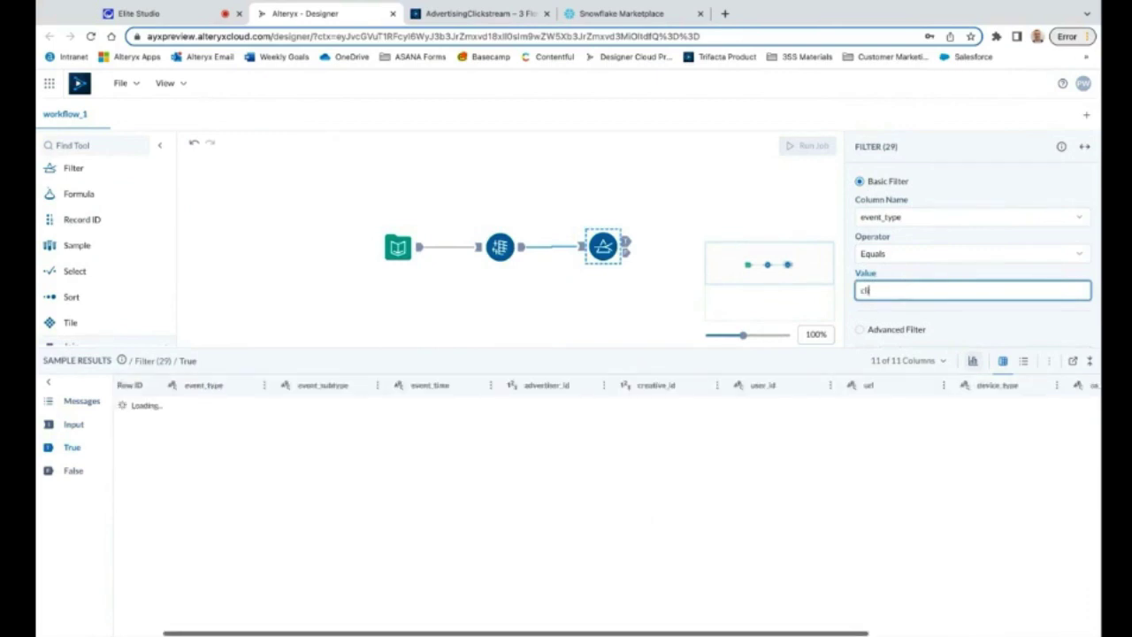
pyautogui.write('ick')
pyautogui.click(712, 232)
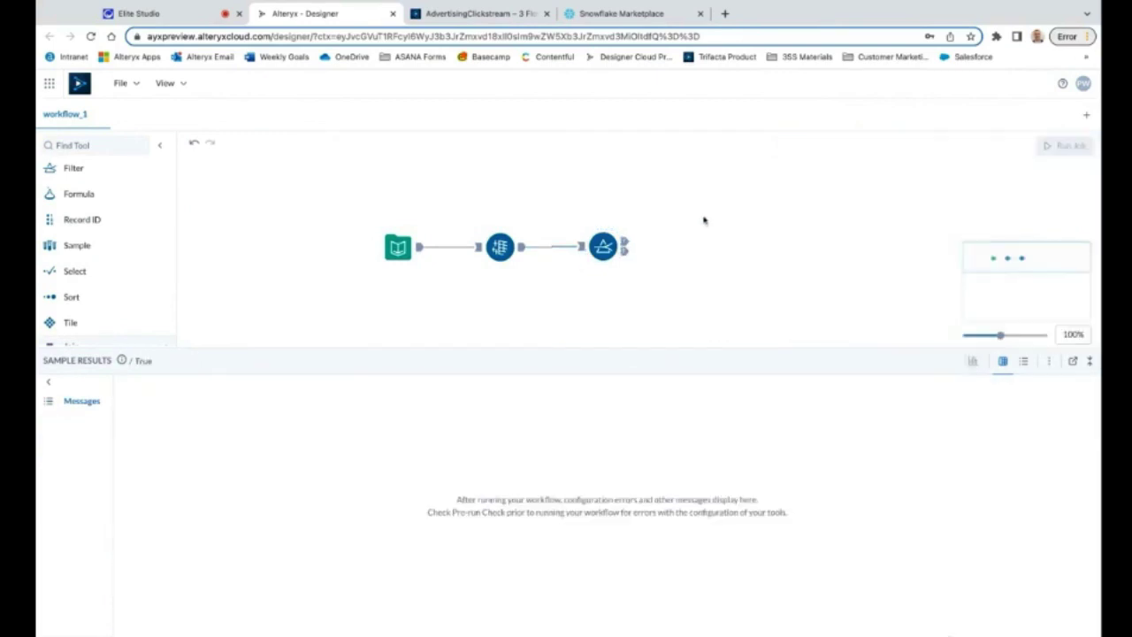
# - Compare the sample rows in the Filter tool's True and False outputs
pyautogui.click(626, 246)
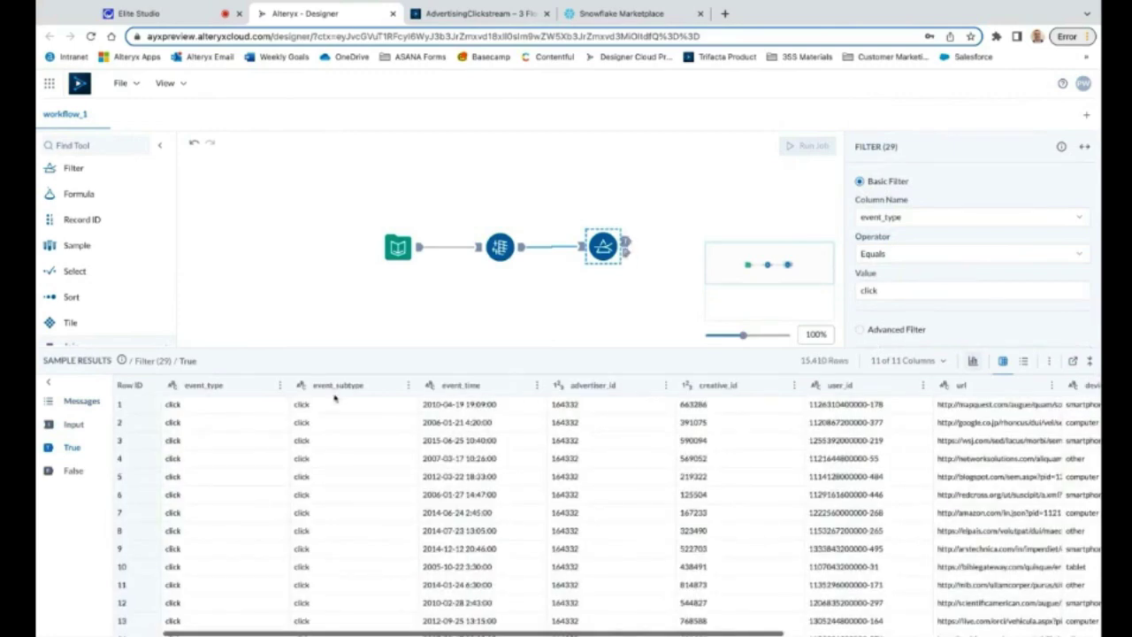
pyautogui.click(624, 255)
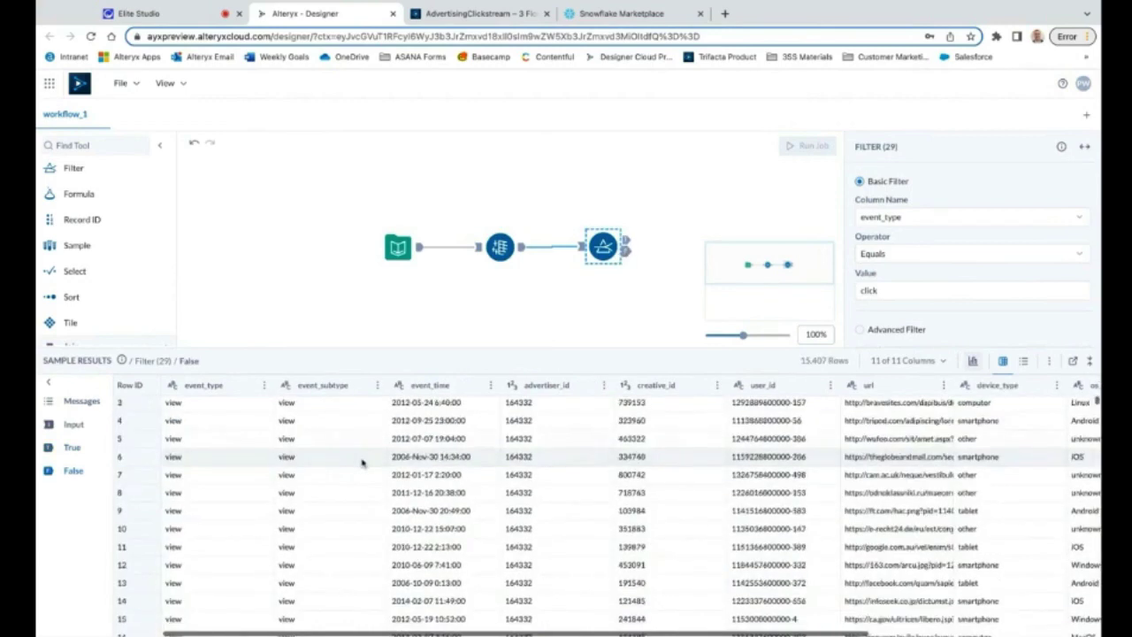
pyautogui.click(626, 240)
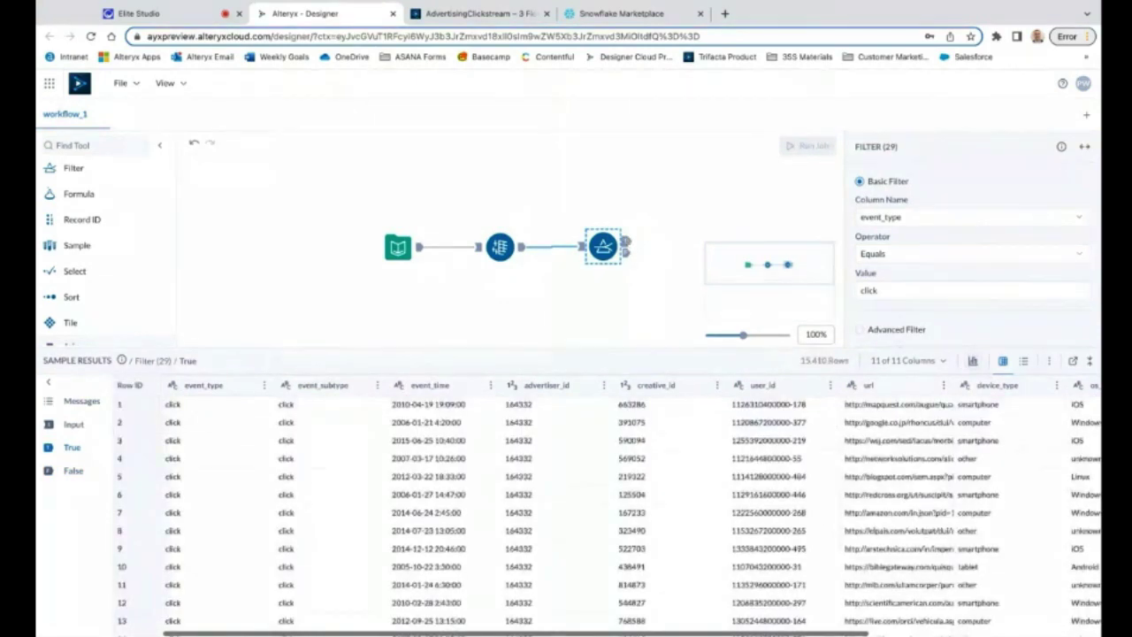
pyautogui.scroll(-2, 110, 226)
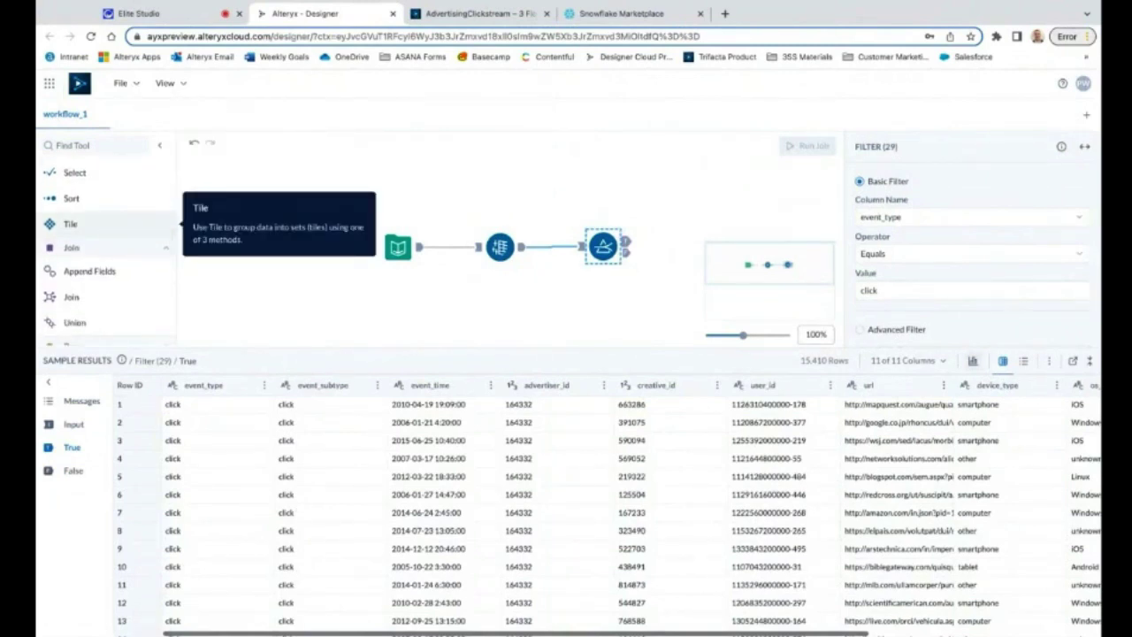
pyautogui.moveTo(78, 297); pyautogui.dragTo(713, 209)
pyautogui.click(78, 298)
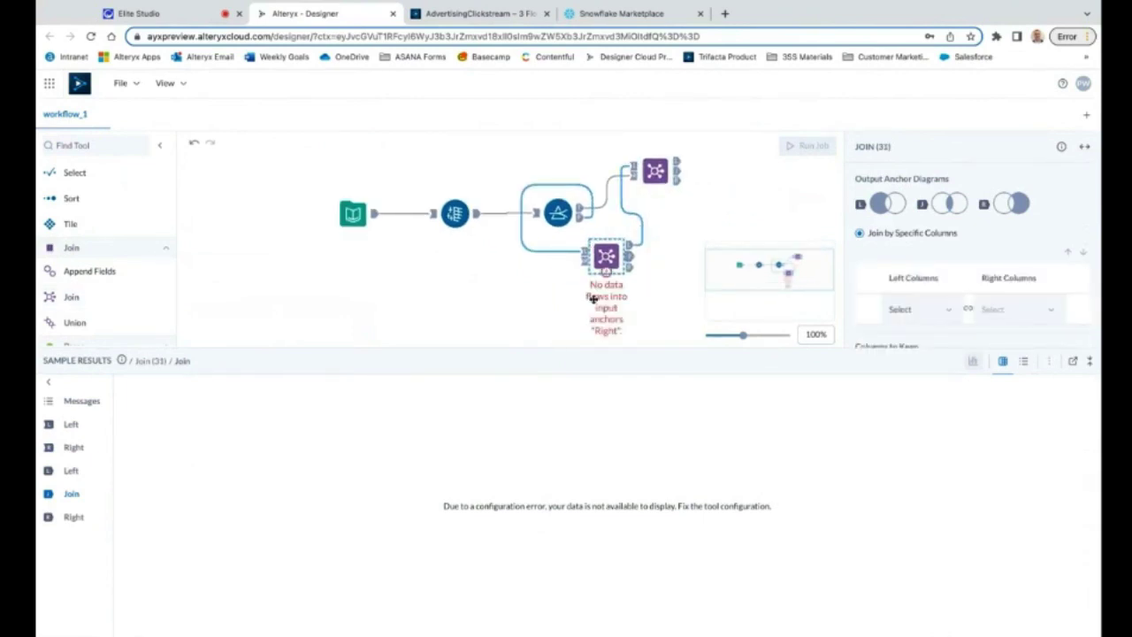
pyautogui.moveTo(570, 284); pyautogui.dragTo(645, 241)
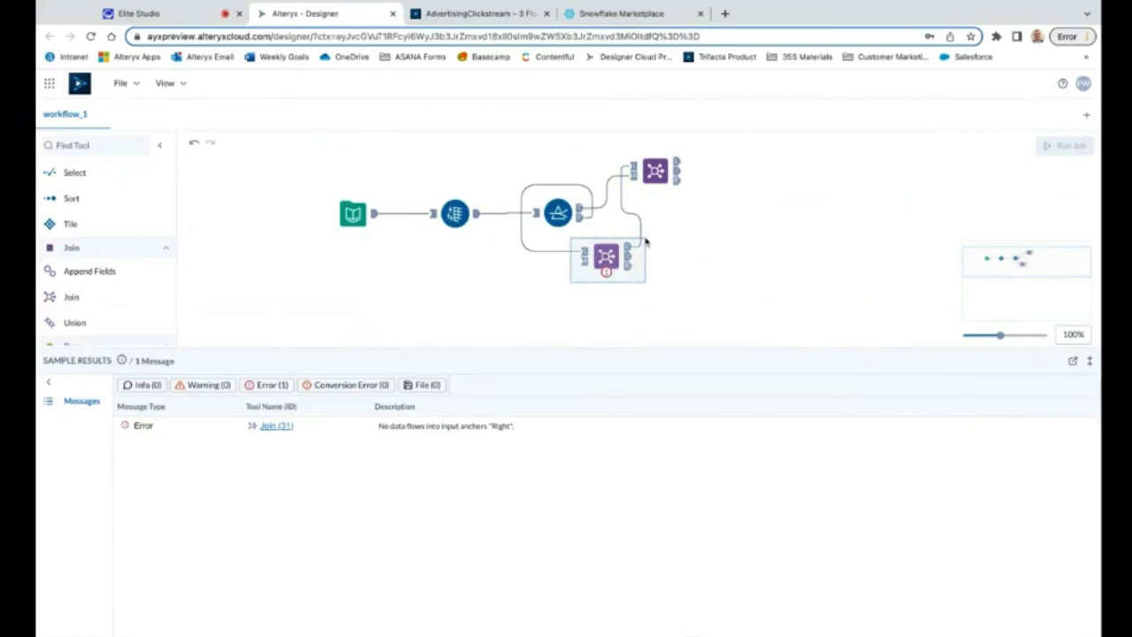
pyautogui.press('Delete')
pyautogui.click(72, 297)
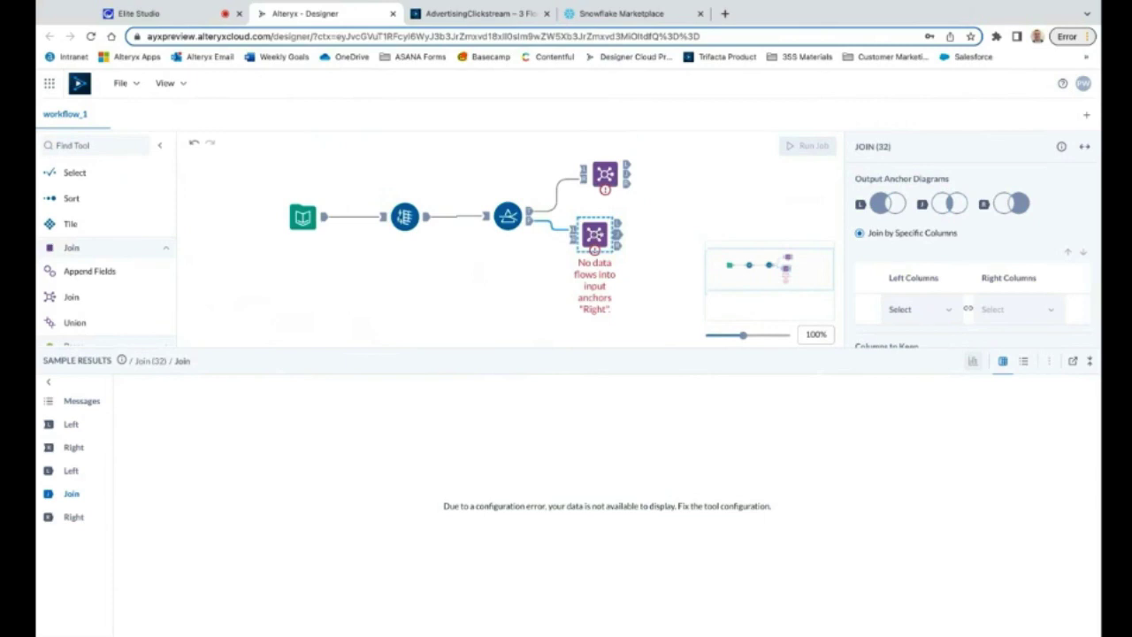
pyautogui.press('Delete')
pyautogui.click(605, 173)
pyautogui.press('Delete')
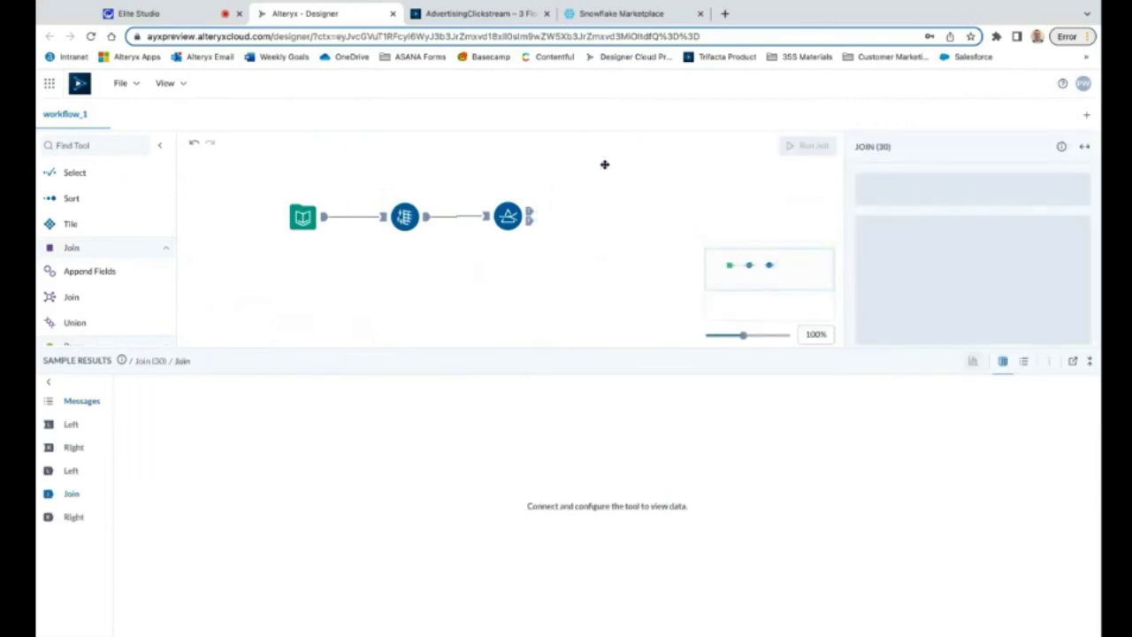
# - Connect an Output Data tool to the Filter's True output and choose the Snowflake connection for it
pyautogui.scroll(5, 132, 232)
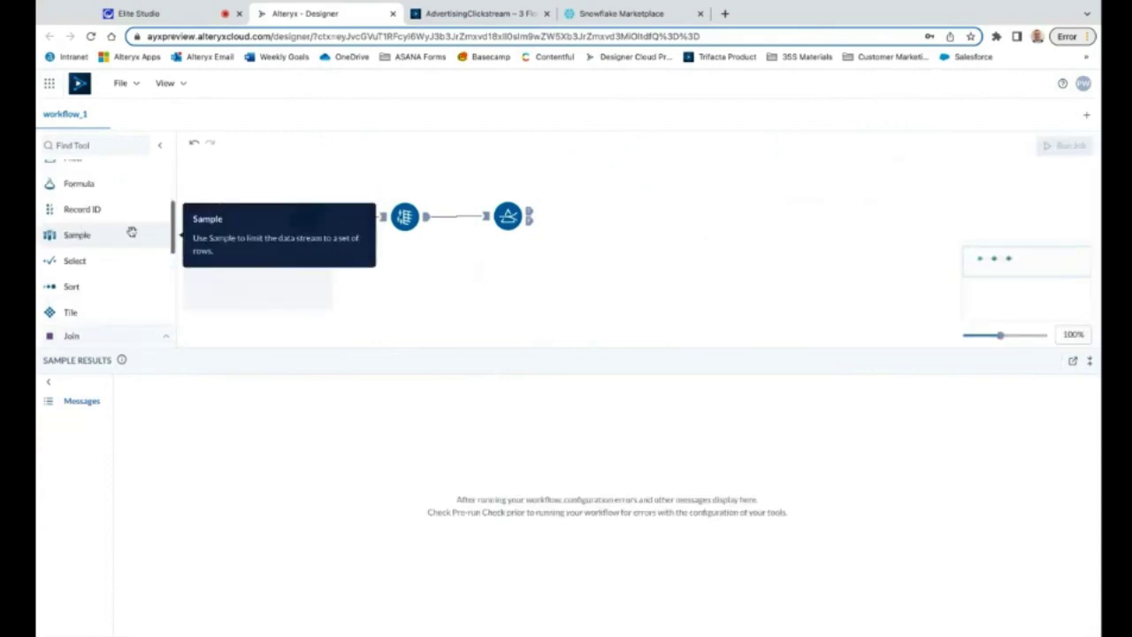
pyautogui.scroll(3, 130, 232)
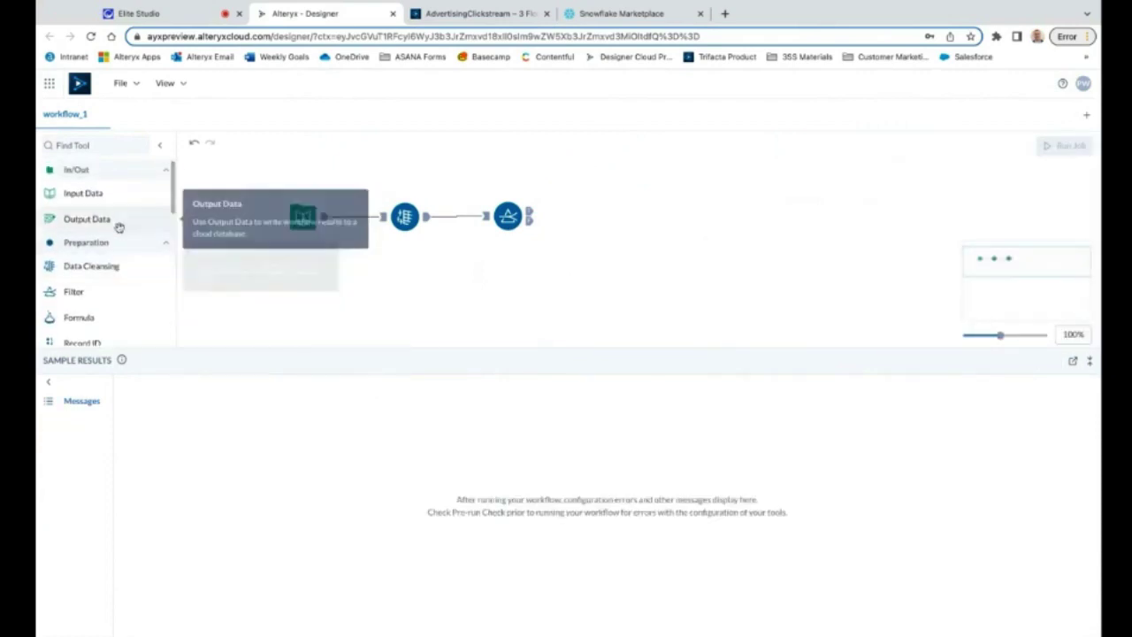
pyautogui.scroll(-8, 127, 265)
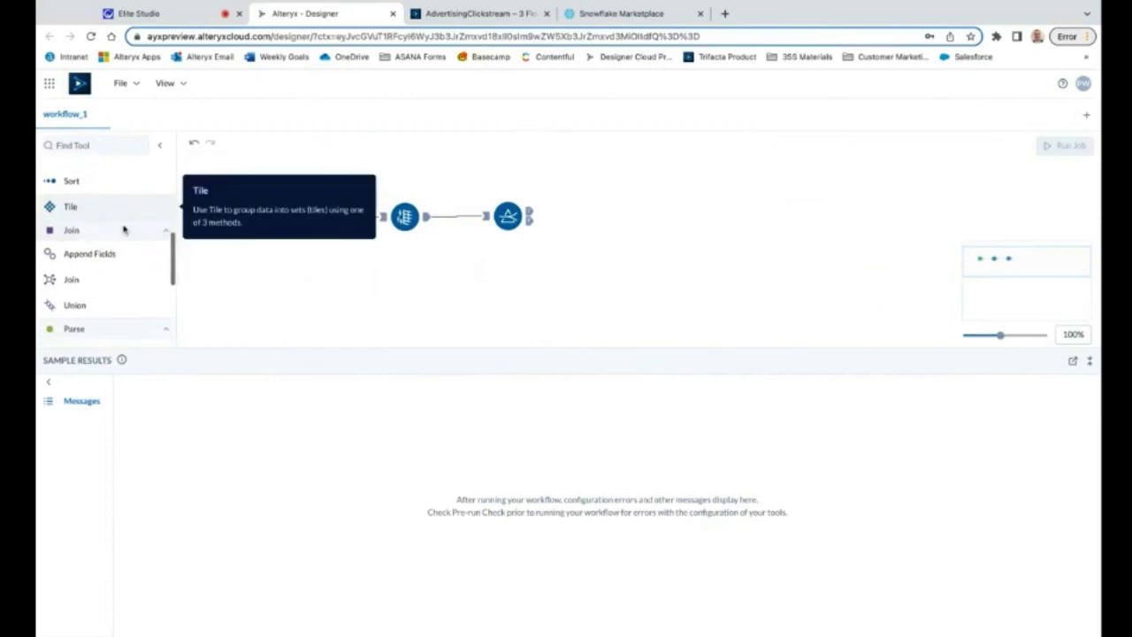
pyautogui.scroll(8, 124, 230)
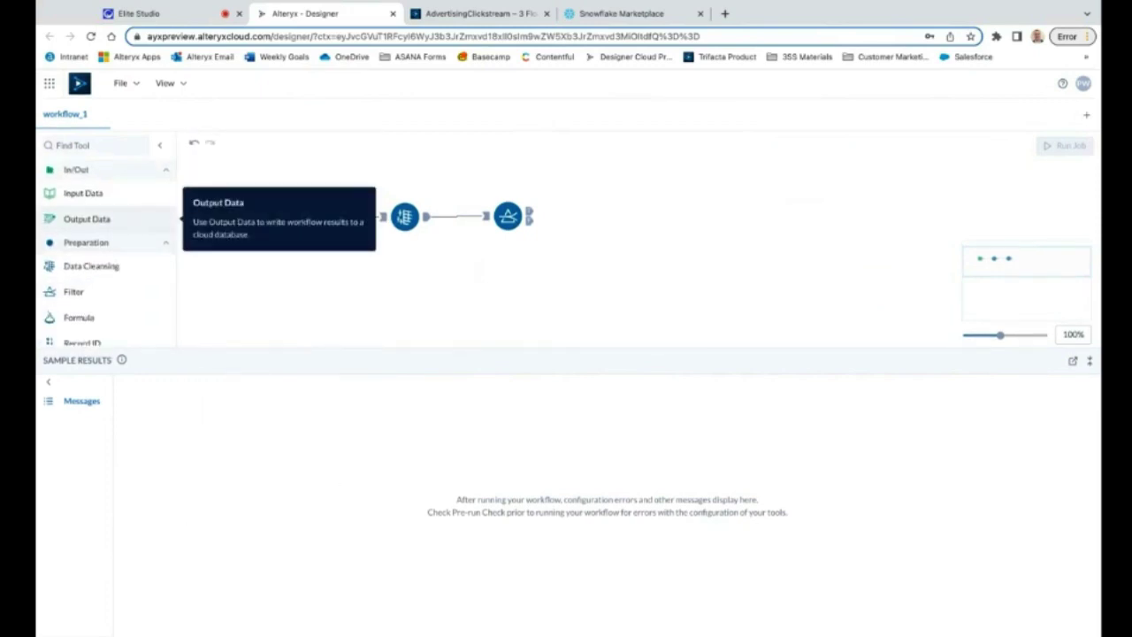
pyautogui.moveTo(87, 218); pyautogui.dragTo(607, 206)
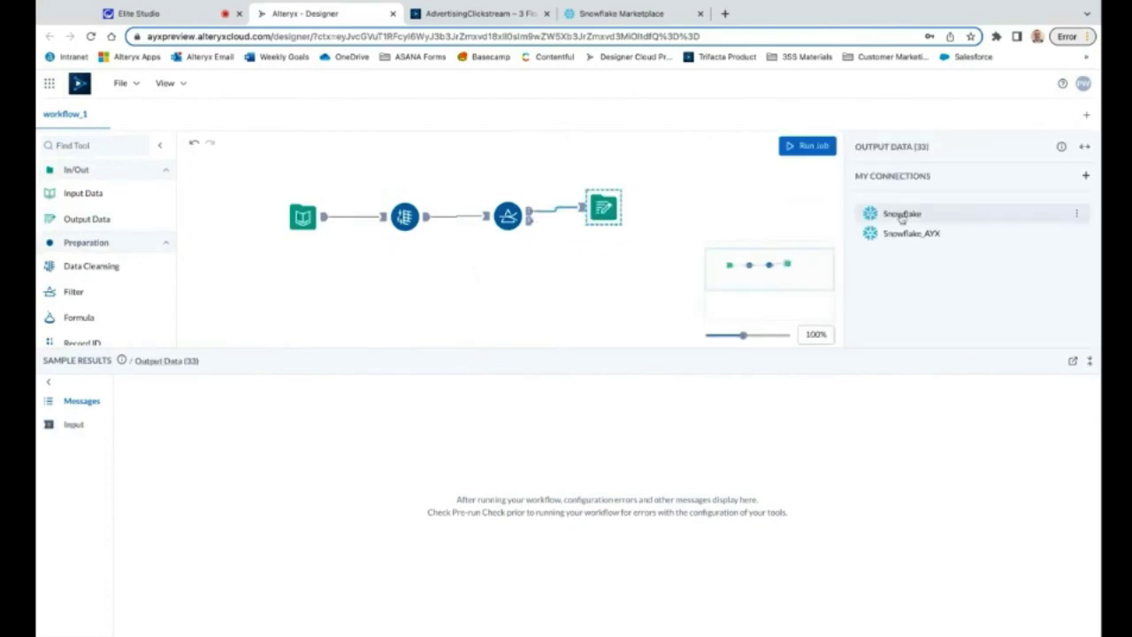
pyautogui.click(902, 213)
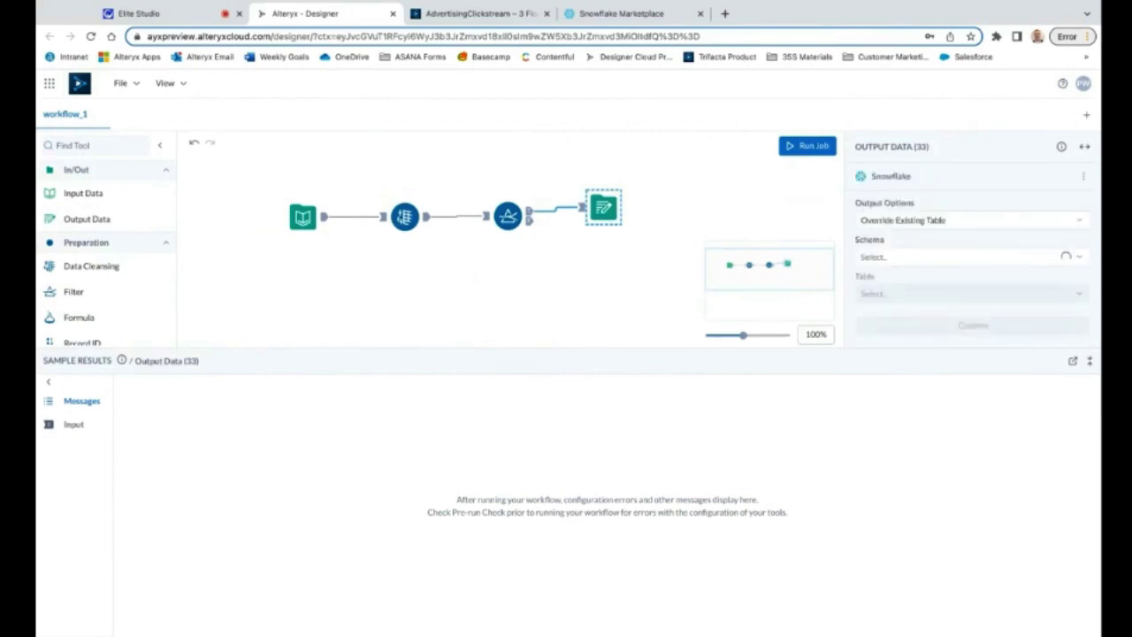
# - Configure the output to Write New Table ADVERTISING_CLICKSTREAM_DONE in the PUBLIC schema, and run the job
pyautogui.click(901, 219)
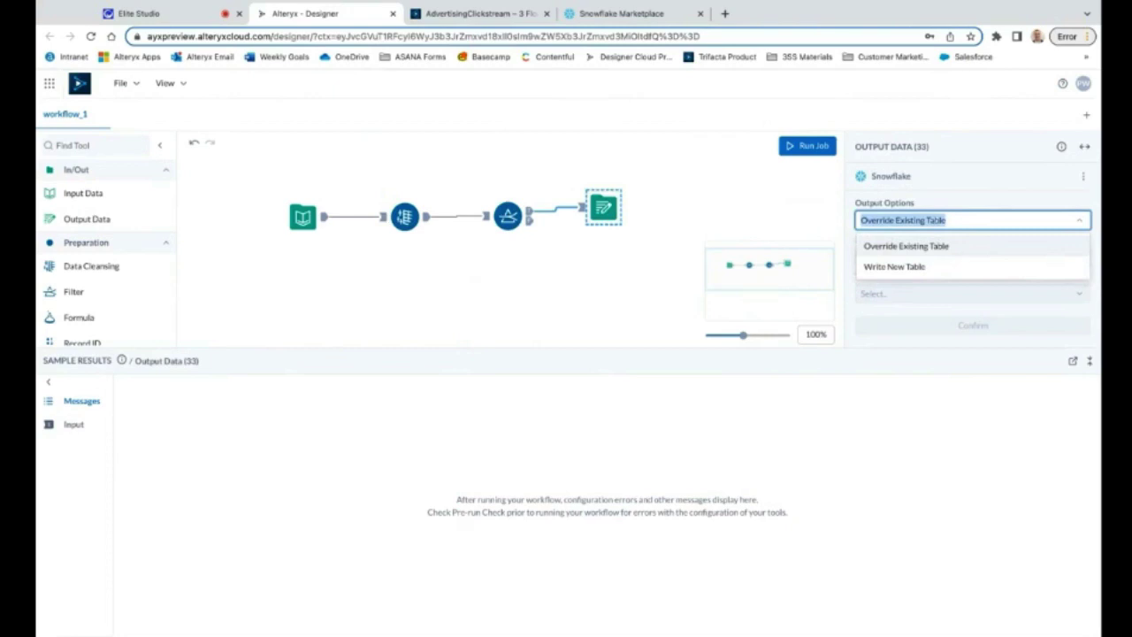
pyautogui.click(907, 263)
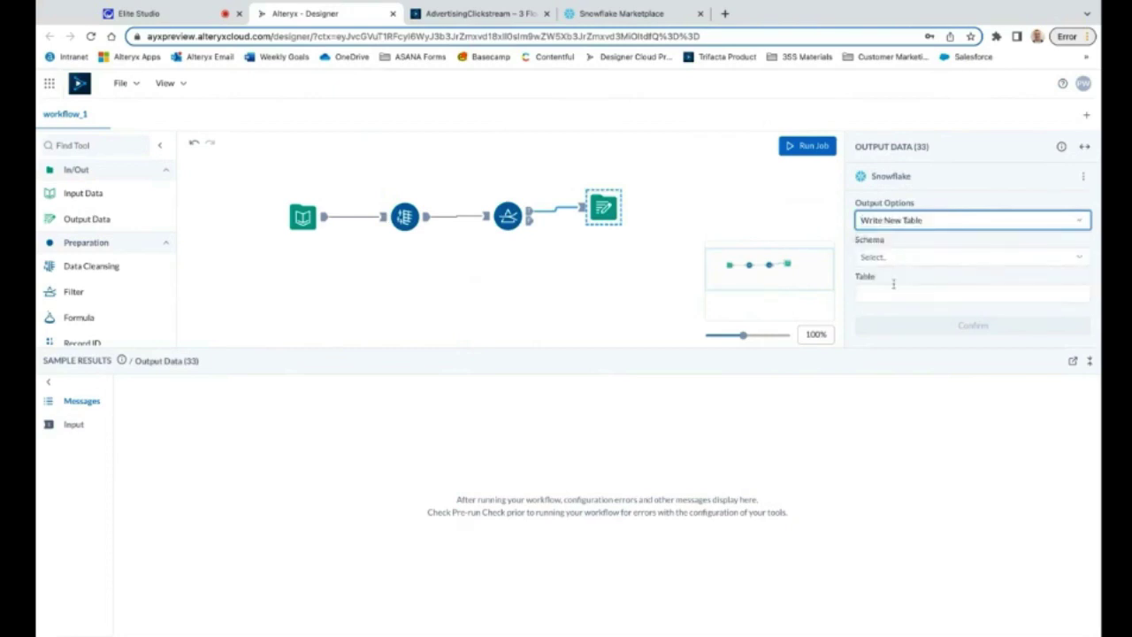
pyautogui.click(893, 258)
pyautogui.click(880, 304)
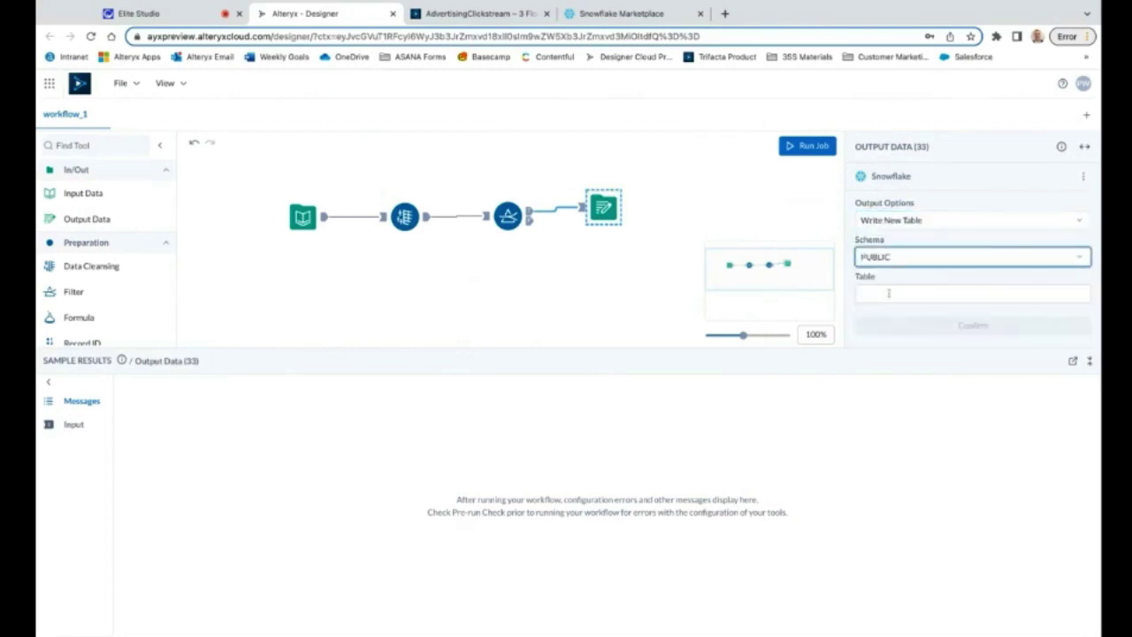
pyautogui.click(888, 293)
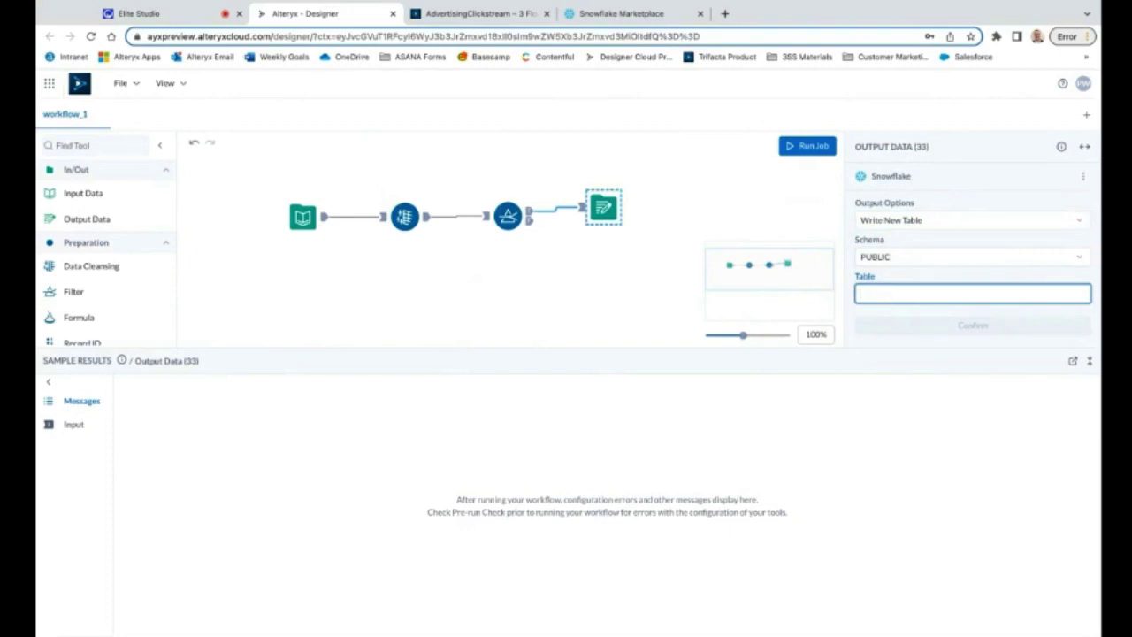
pyautogui.write('ADVERTIUS')
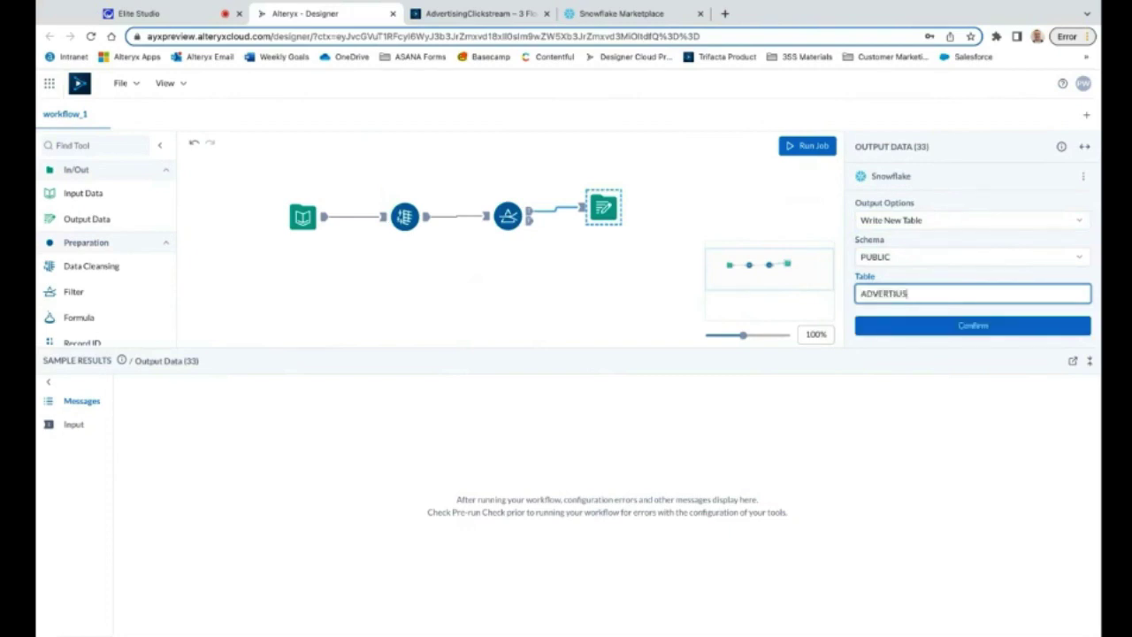
pyautogui.press('BackSpace')
pyautogui.press('BackSpace')
pyautogui.write('SING_CLICKSTREAM_DONE')
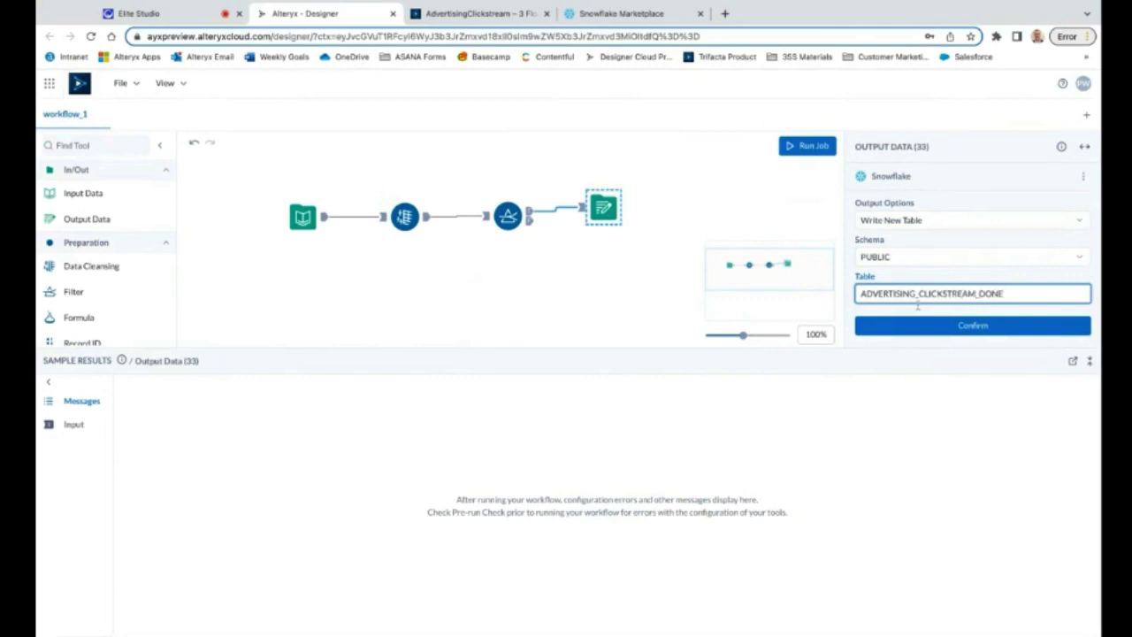
pyautogui.click(956, 329)
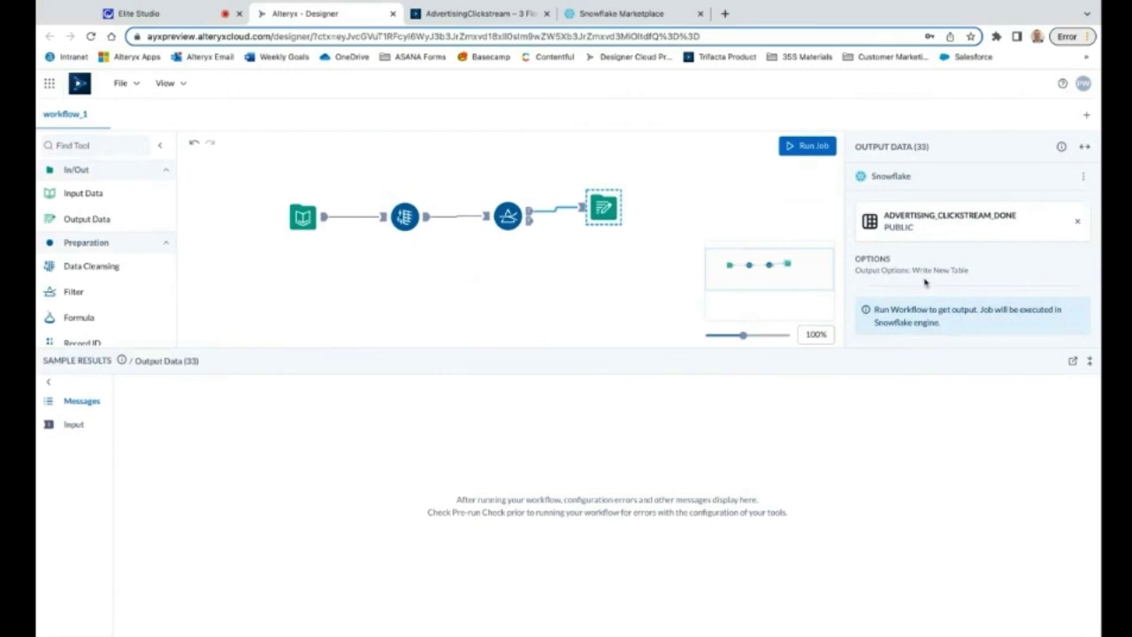
pyautogui.click(811, 147)
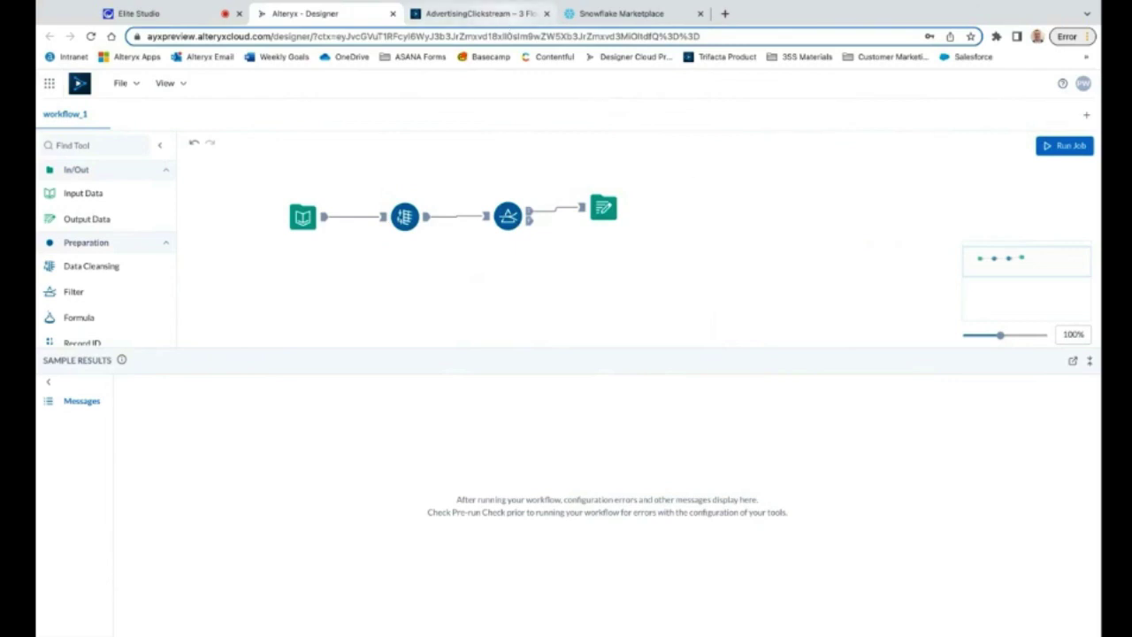
# - In the AdvertisingClickstream – 3 Flow browser tab, start importing a dataset with a new connection and browse the available connection types
pyautogui.click(477, 13)
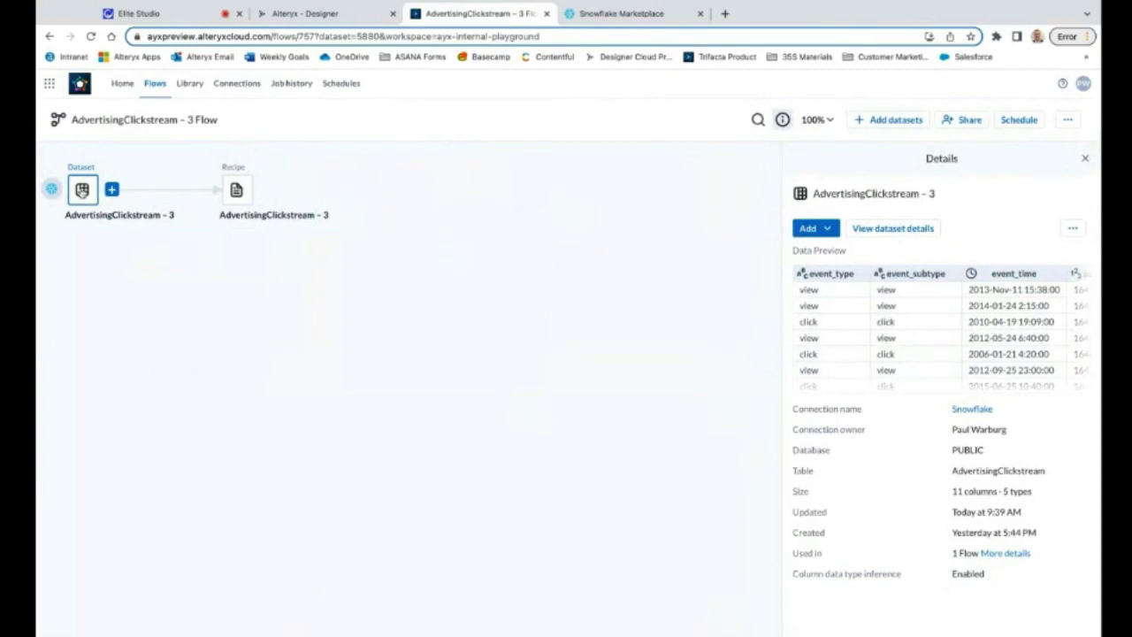
pyautogui.rightClick(97, 257)
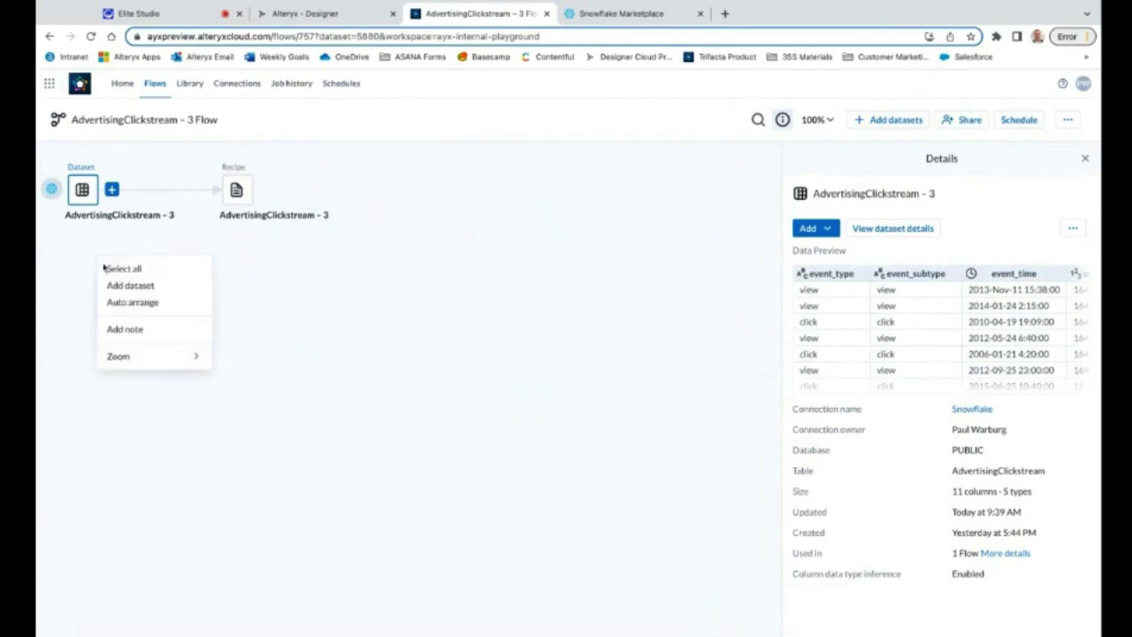
pyautogui.click(140, 286)
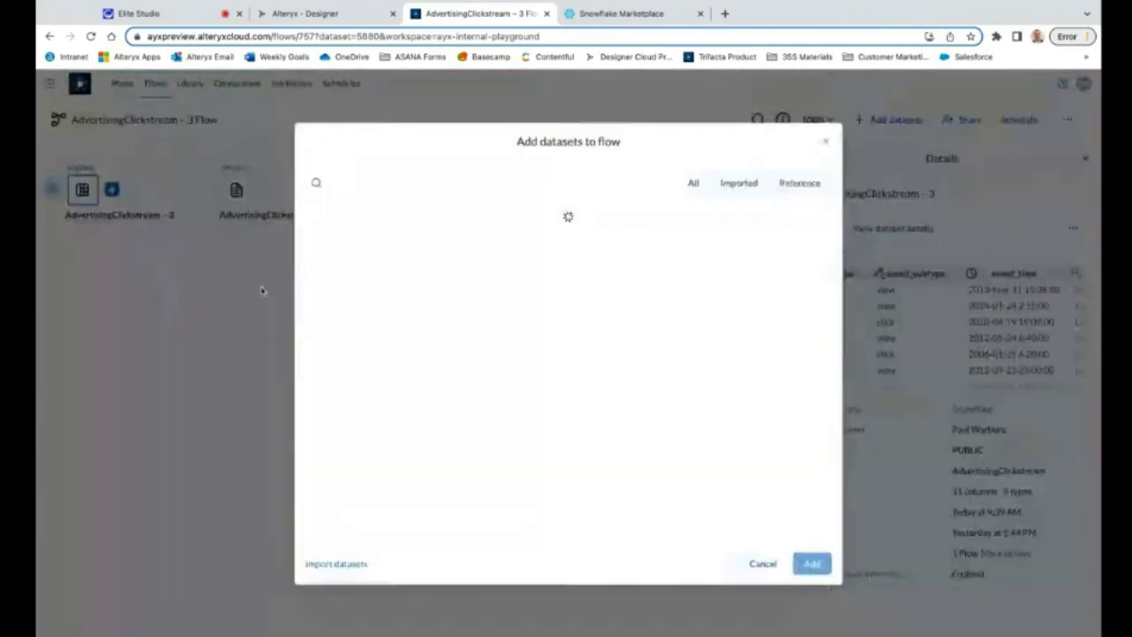
pyautogui.click(340, 564)
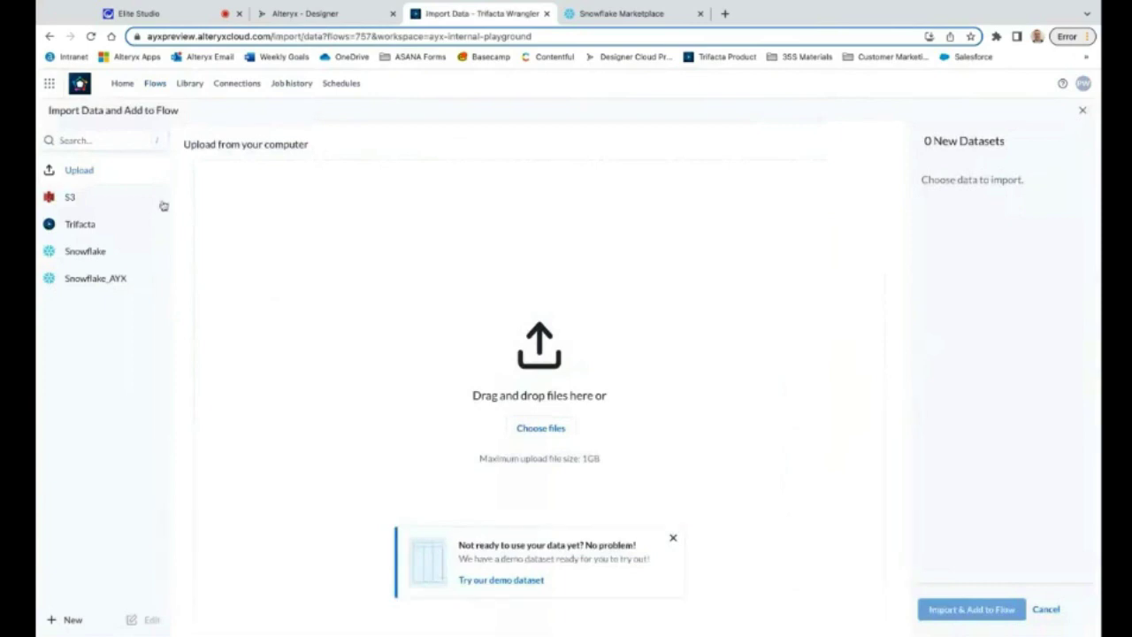
pyautogui.click(71, 619)
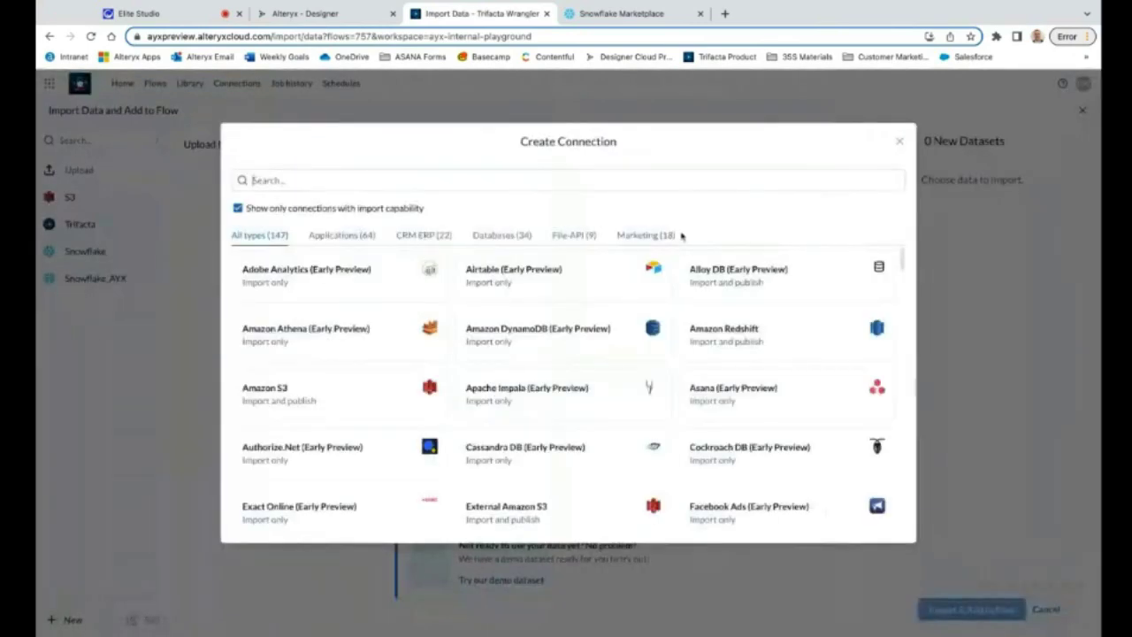
pyautogui.scroll(-4, 672, 318)
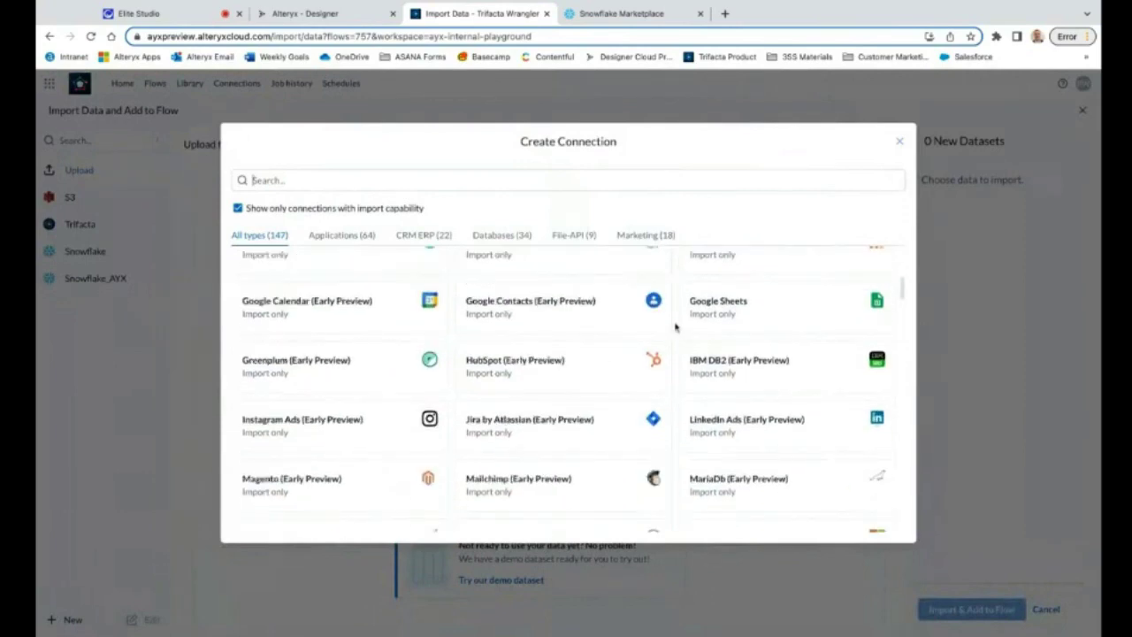
# - Look through the remaining connection types available for import, and leave the dataset import without adding anything
pyautogui.scroll(-5, 675, 327)
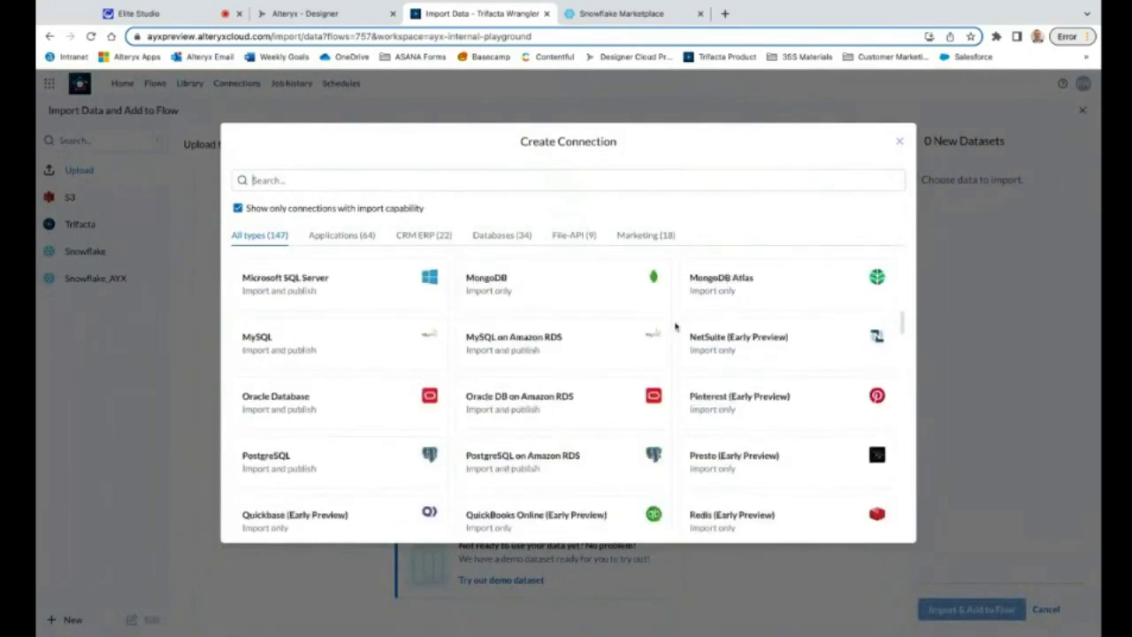
pyautogui.scroll(-3, 674, 327)
pyautogui.scroll(15, 675, 327)
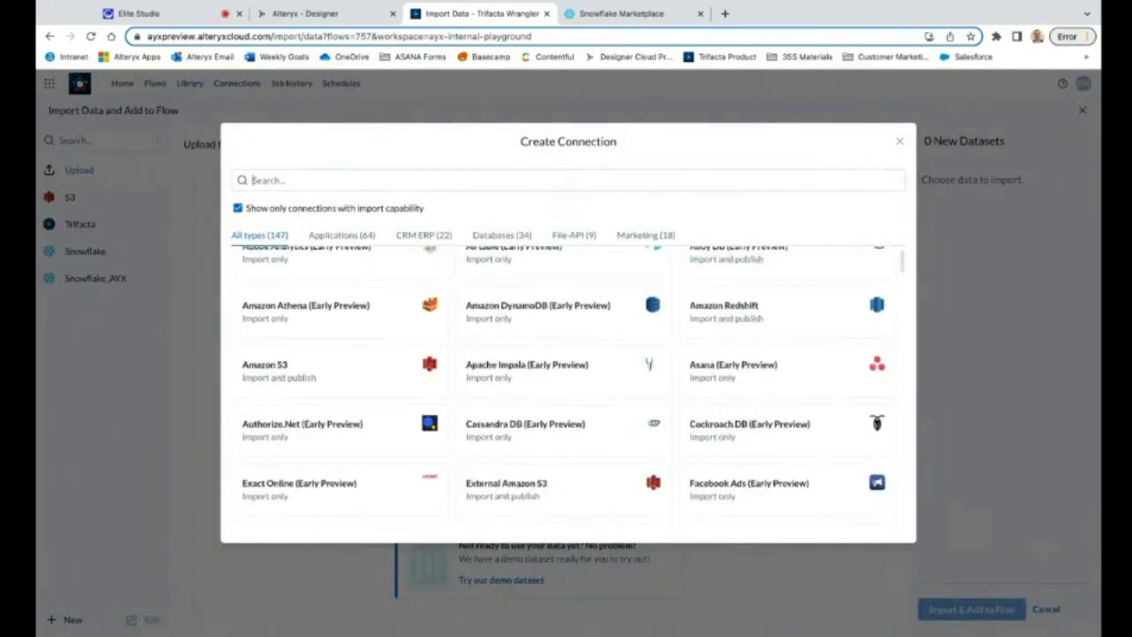
pyautogui.click(899, 144)
pyautogui.click(1044, 608)
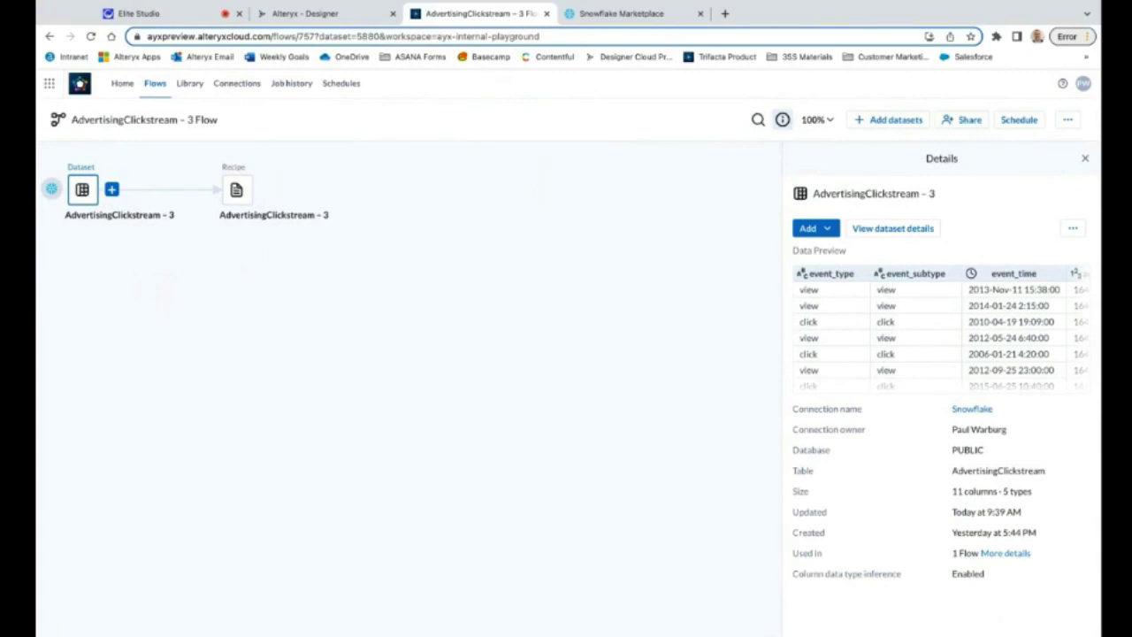
# - Open the AdvertisingClickstream – 3 recipe for editing and hide the empty recipe steps to show the full data grid
pyautogui.click(237, 196)
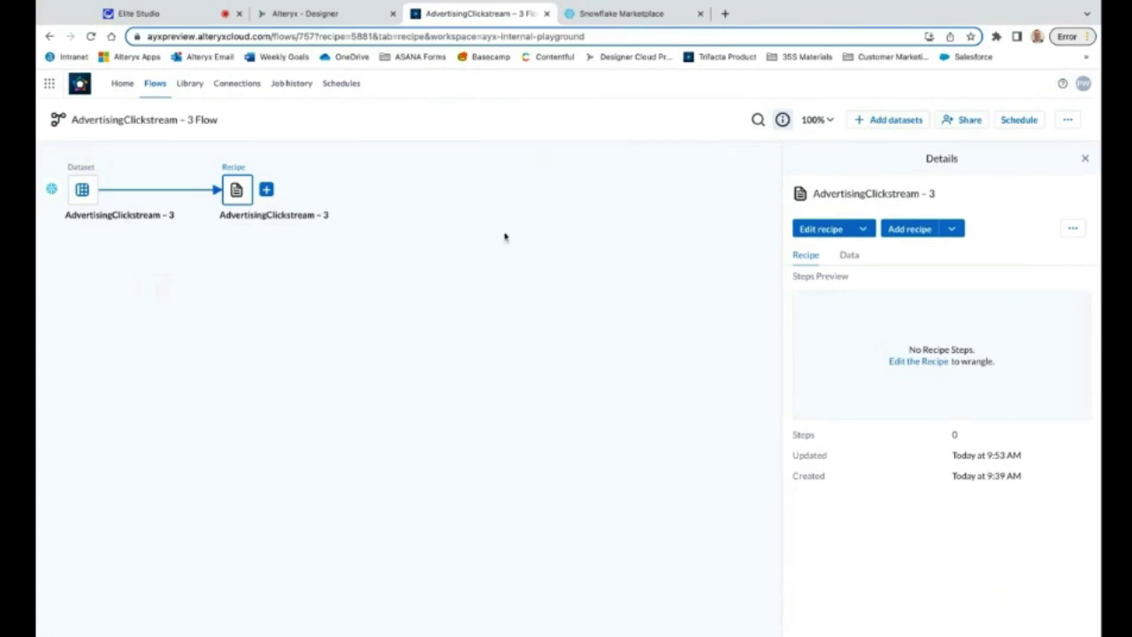
pyautogui.click(824, 230)
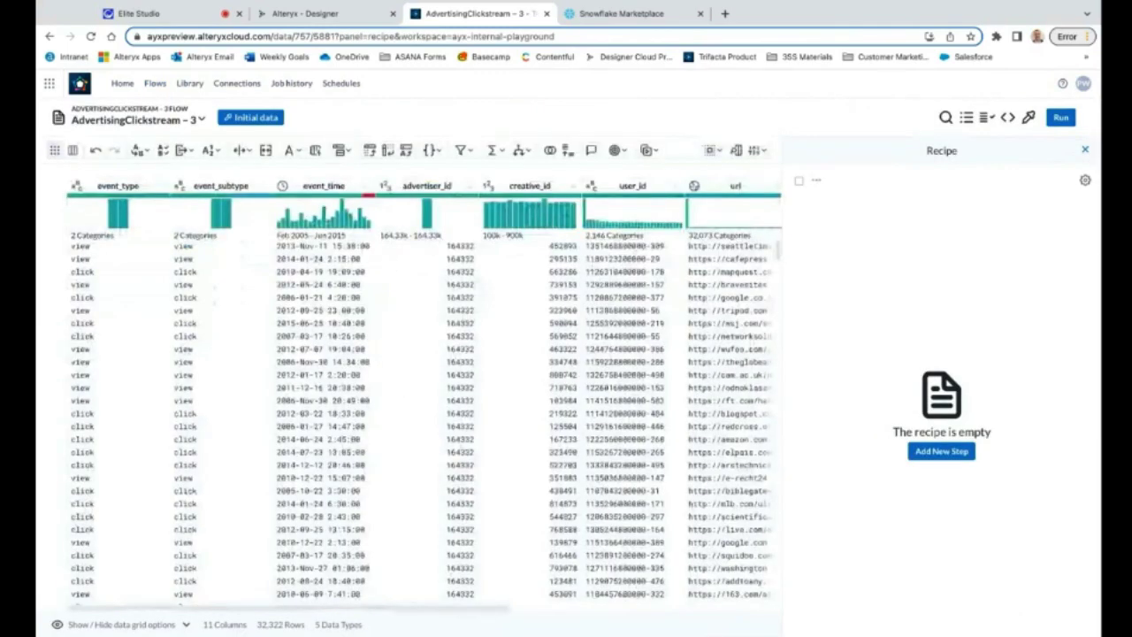
pyautogui.click(1085, 150)
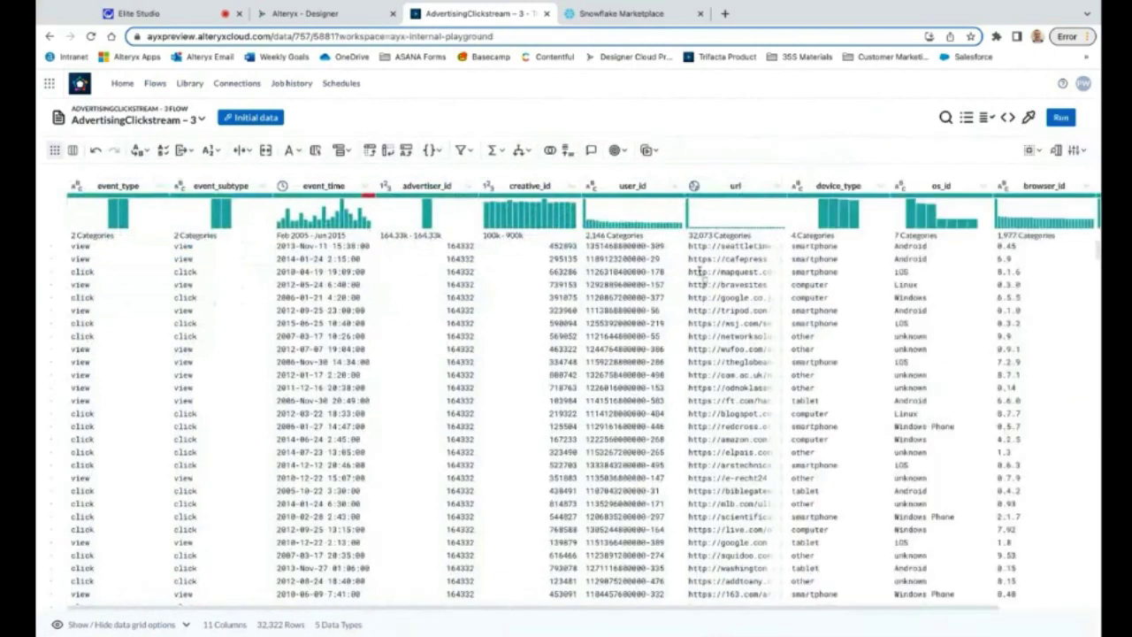
# - Extract the four-digit year from event_time into a new column using the suggested {digit}{4} pattern
pyautogui.doubleClick(297, 248)
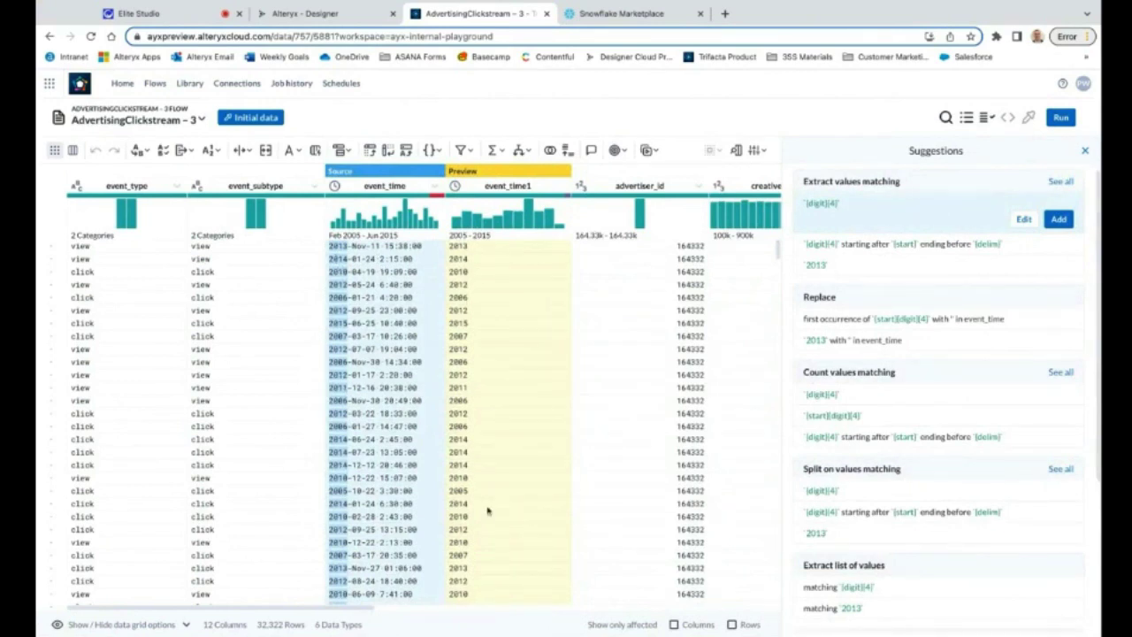
pyautogui.moveTo(881, 250)
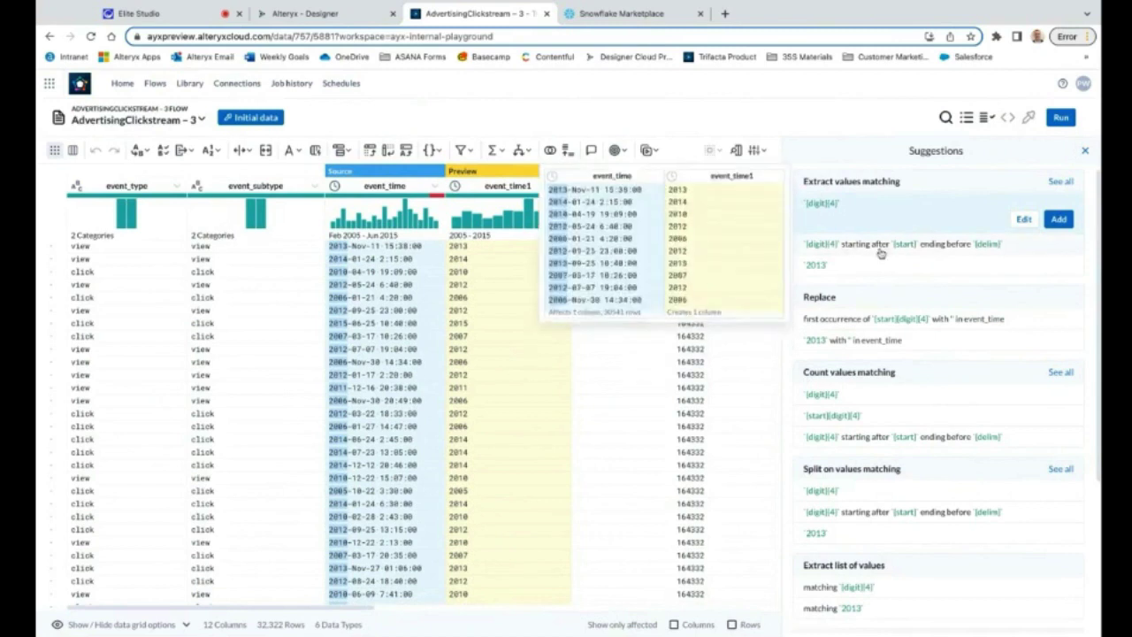
pyautogui.click(1058, 219)
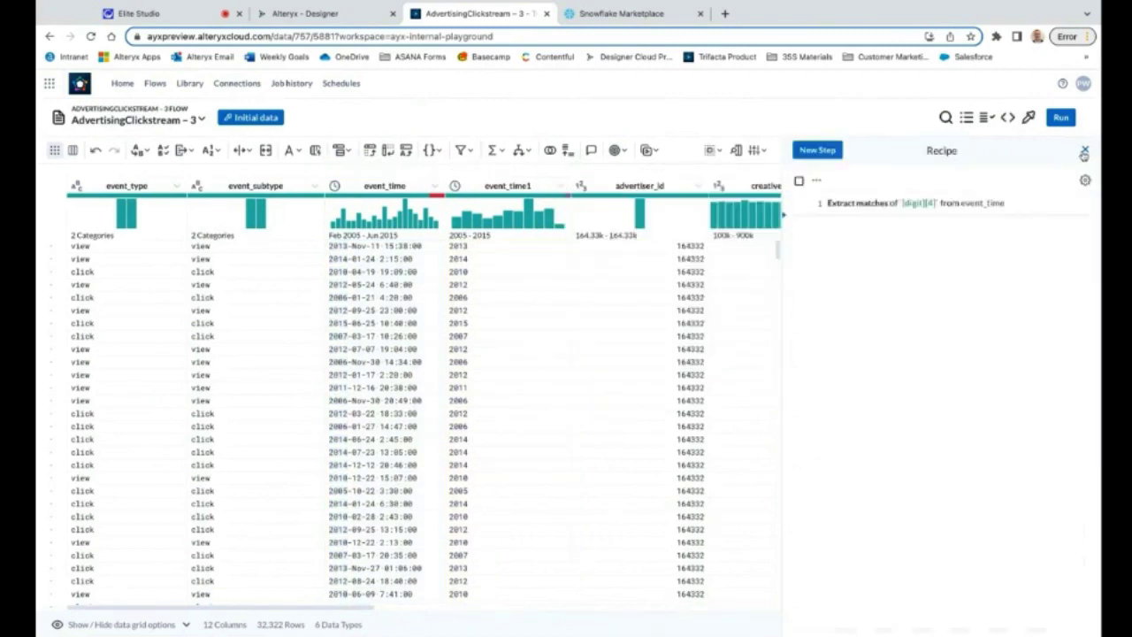
pyautogui.click(1083, 152)
# - Extract the website domain from the url column into a new column using the suggested {lower}+.{lower}+ pattern
pyautogui.hscroll(5, 669, 300)
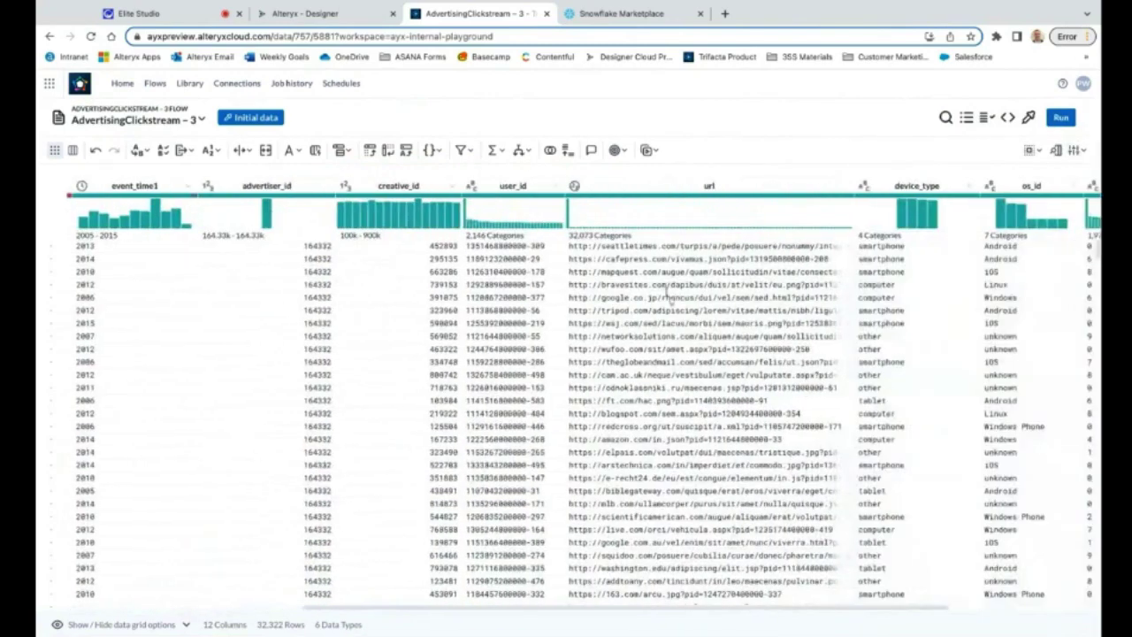
pyautogui.doubleClick(675, 247)
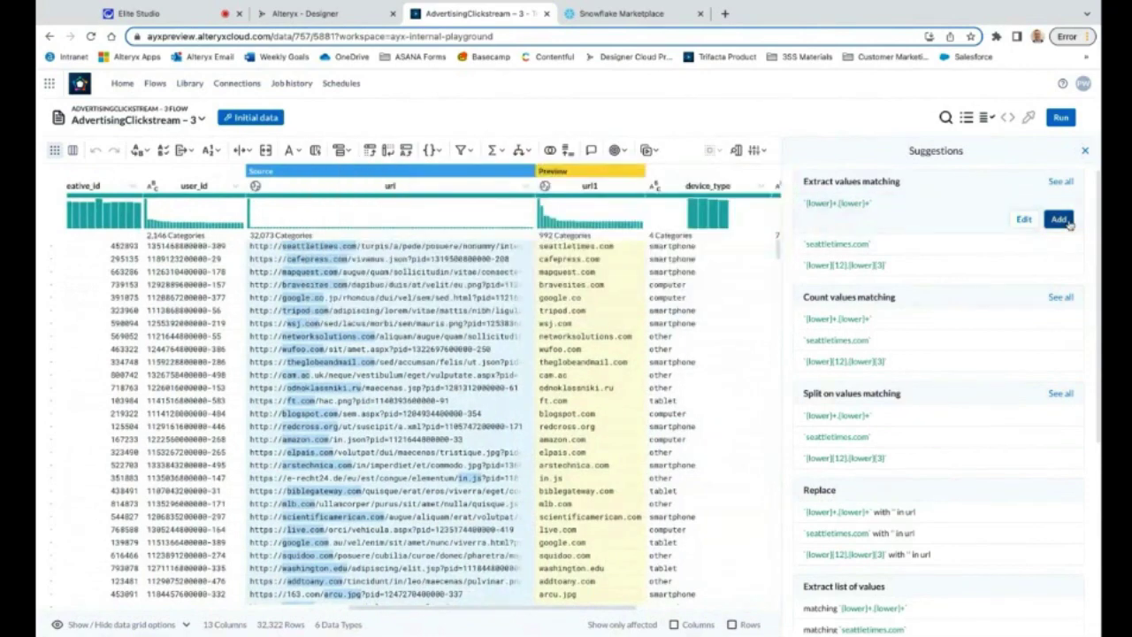
pyautogui.click(1067, 222)
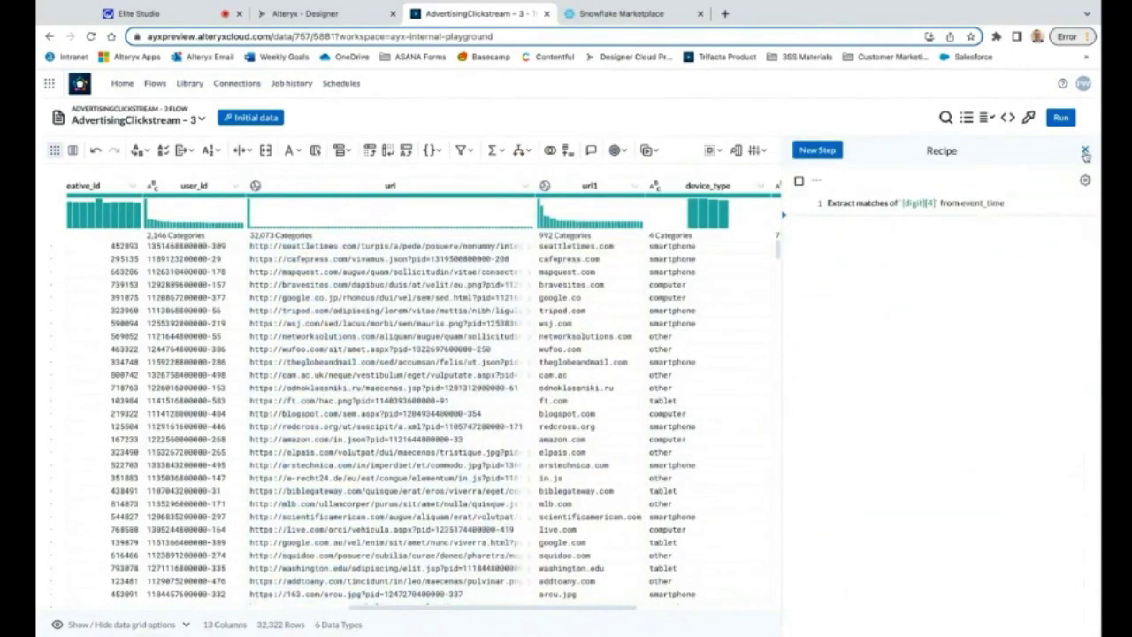
pyautogui.click(1085, 152)
# - Select both numeric parts of the first user_id value, before and after the hyphen, as examples for the transformation suggestions
pyautogui.hscroll(-10, 753, 299)
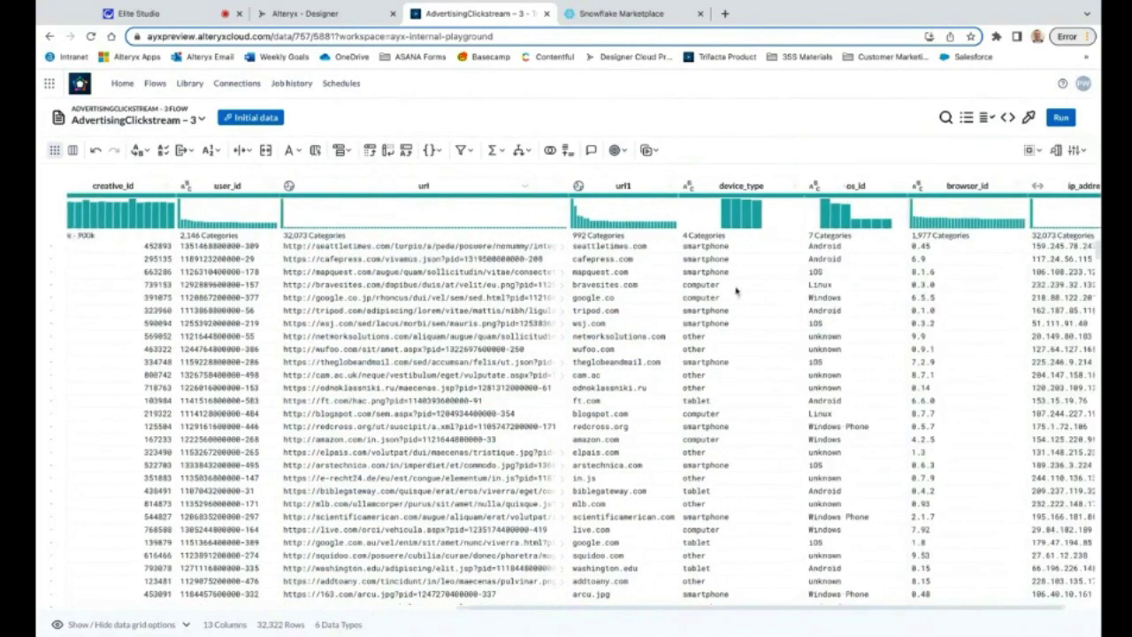
pyautogui.hscroll(-5, 583, 395)
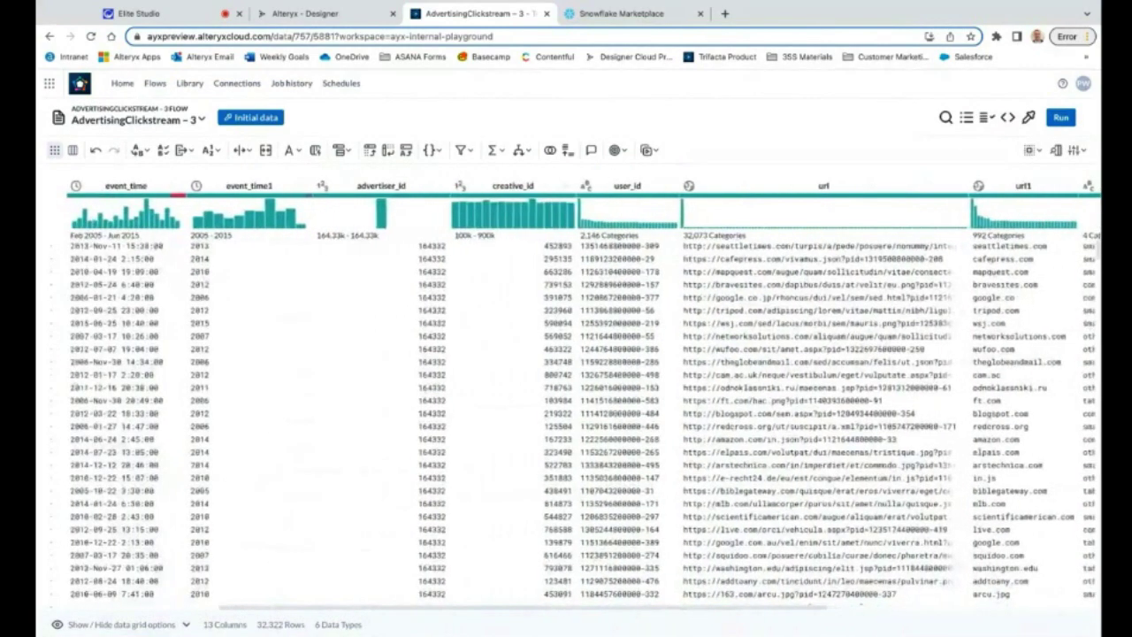
pyautogui.hscroll(-2, 584, 395)
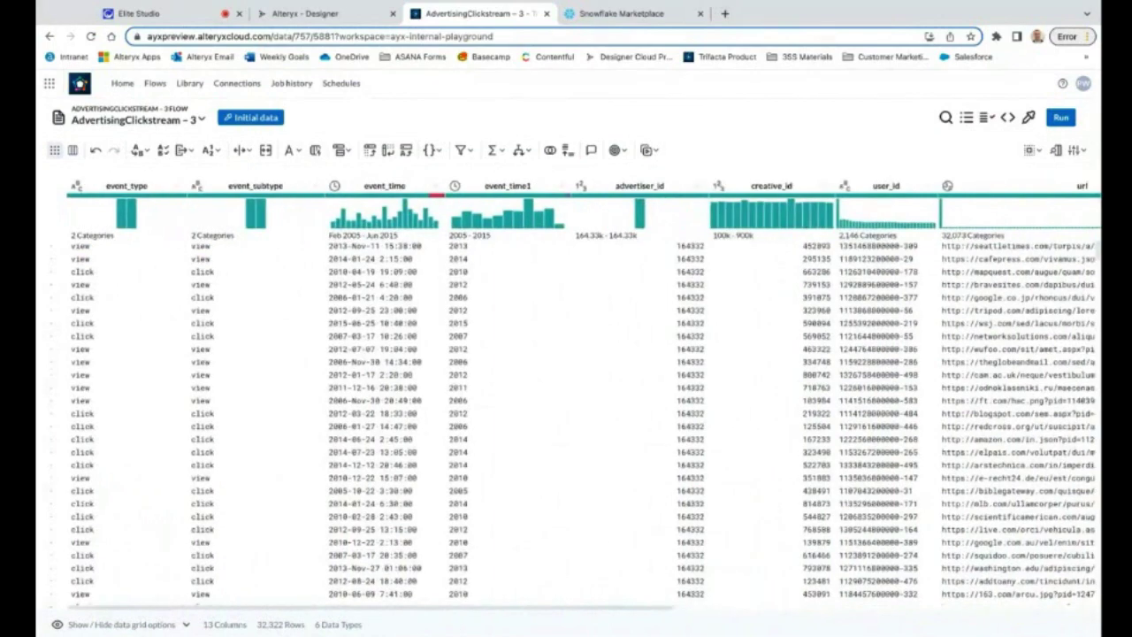
pyautogui.hscroll(2, 583, 395)
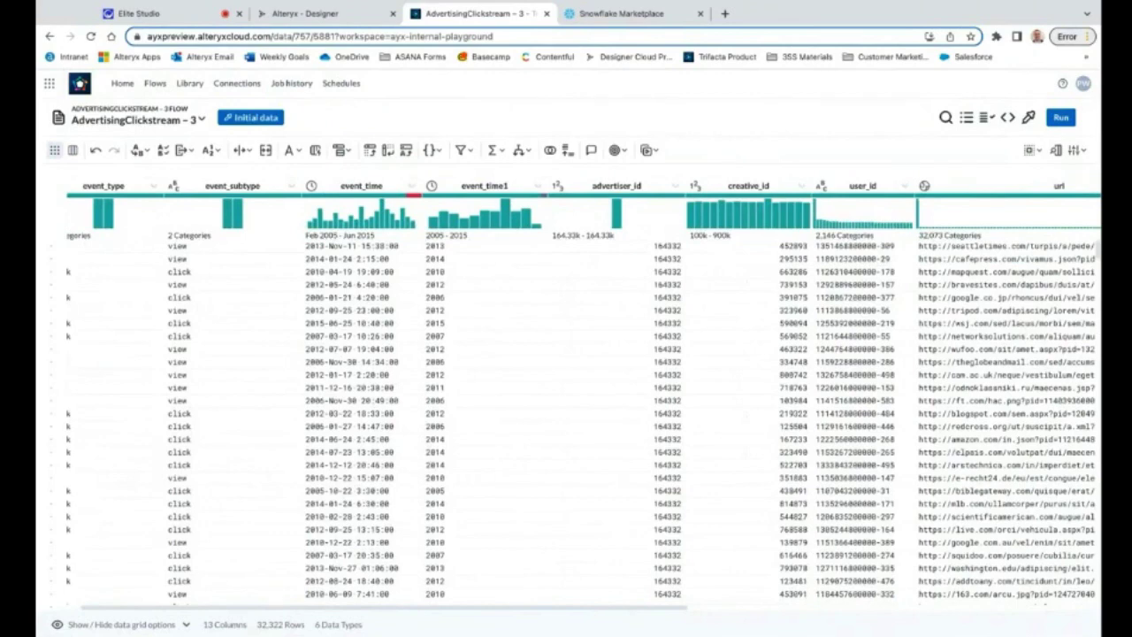
pyautogui.hscroll(1, 720, 318)
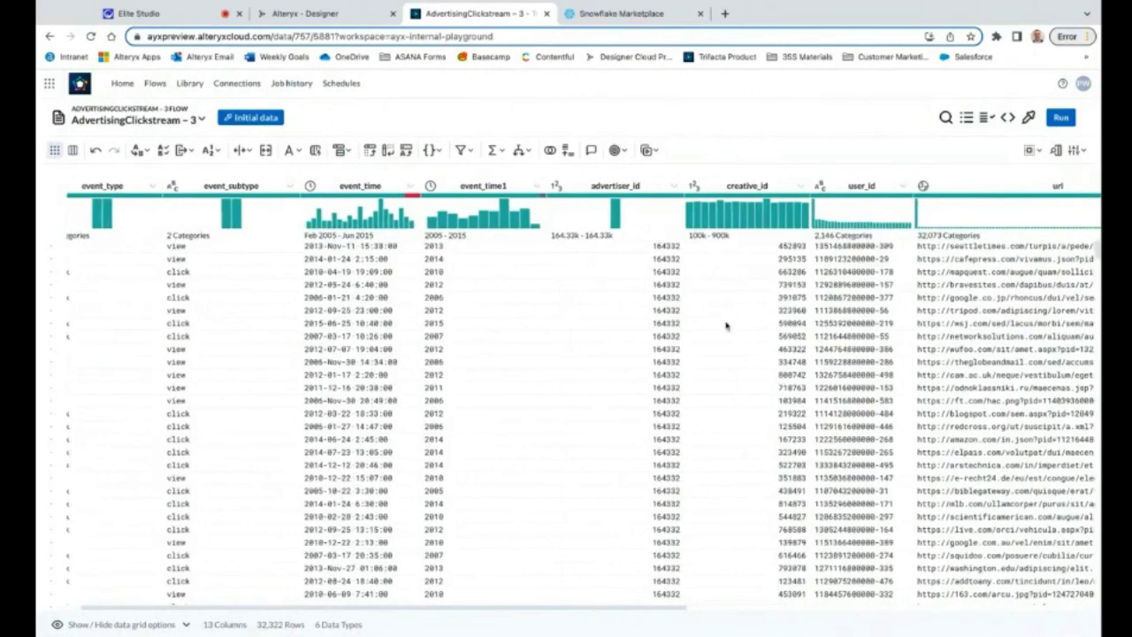
pyautogui.hscroll(5, 725, 326)
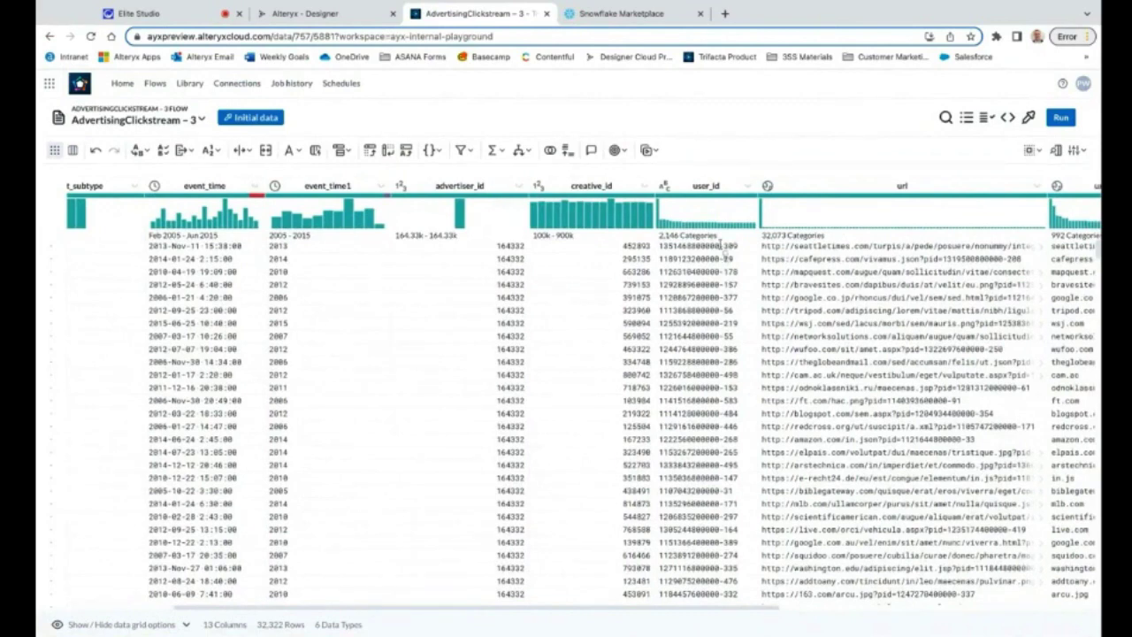
pyautogui.doubleClick(721, 244)
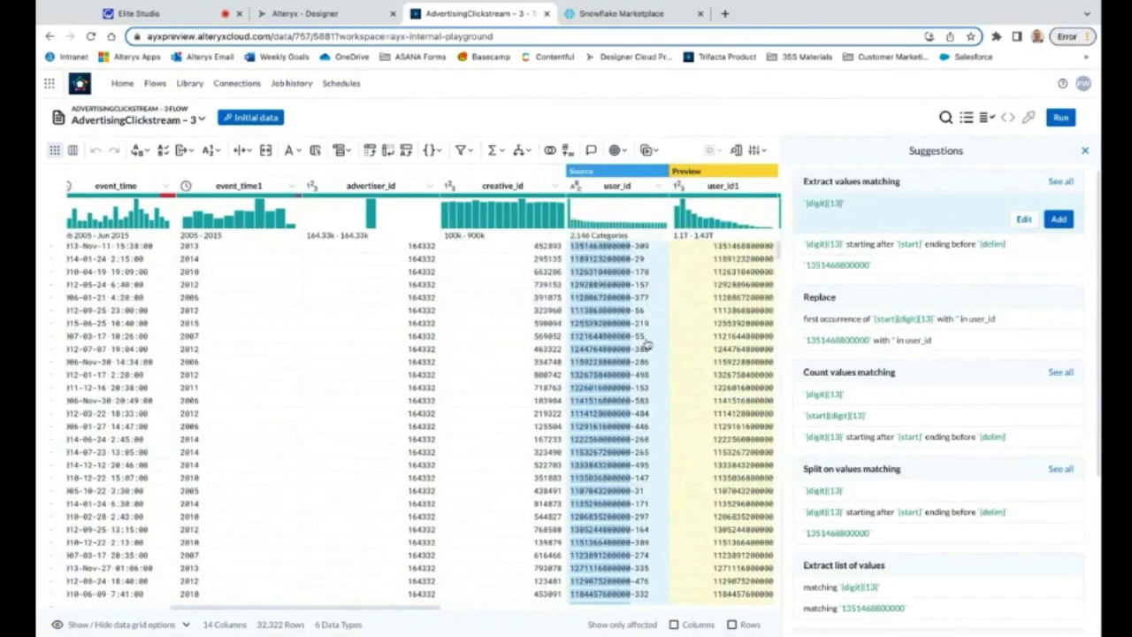
pyautogui.hscroll(3, 545, 267)
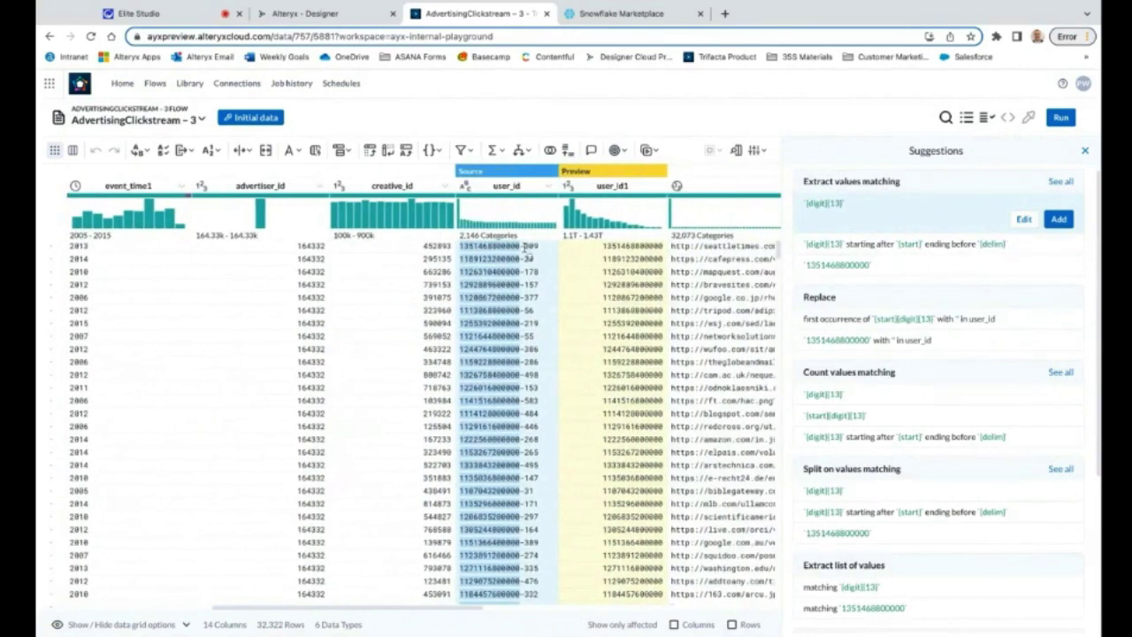
pyautogui.doubleClick(530, 246)
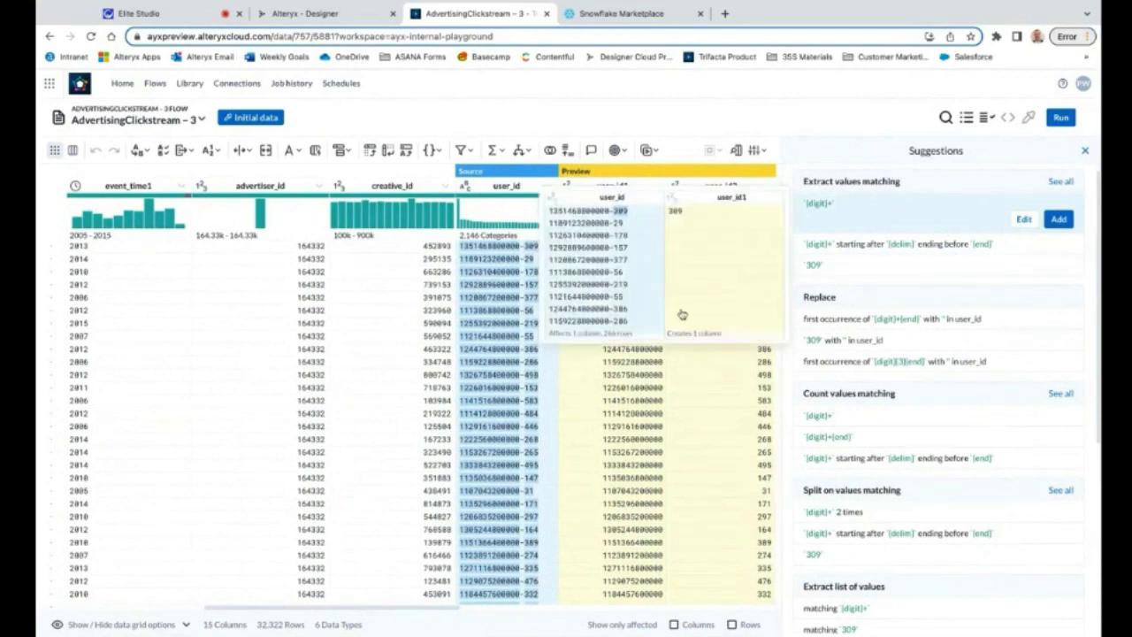
pyautogui.hscroll(2, 679, 345)
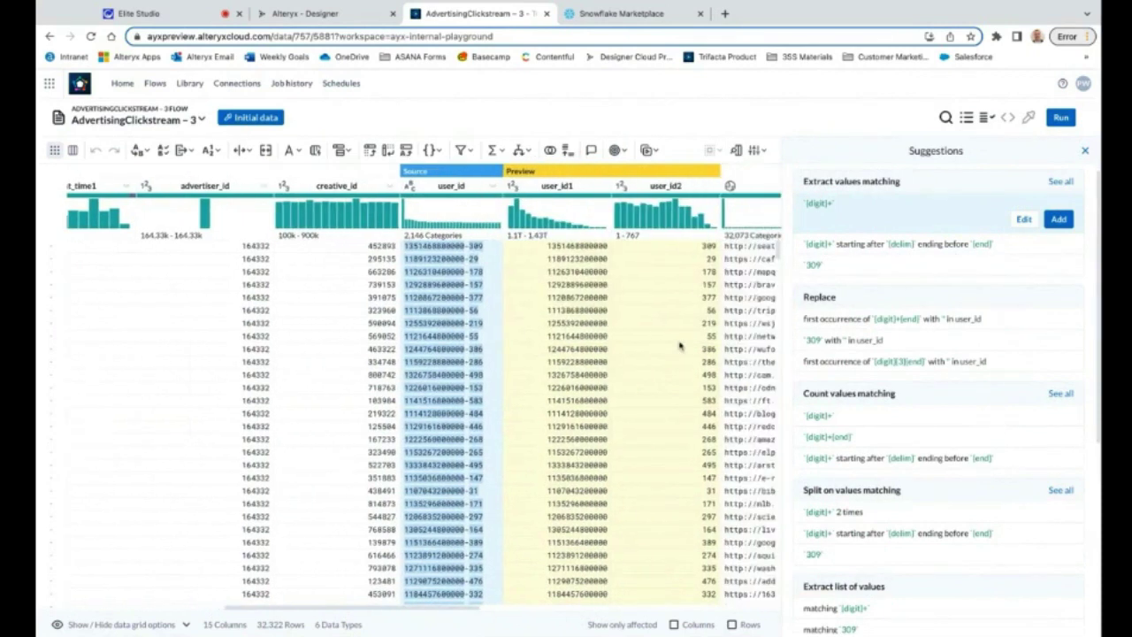
pyautogui.hscroll(1, 680, 345)
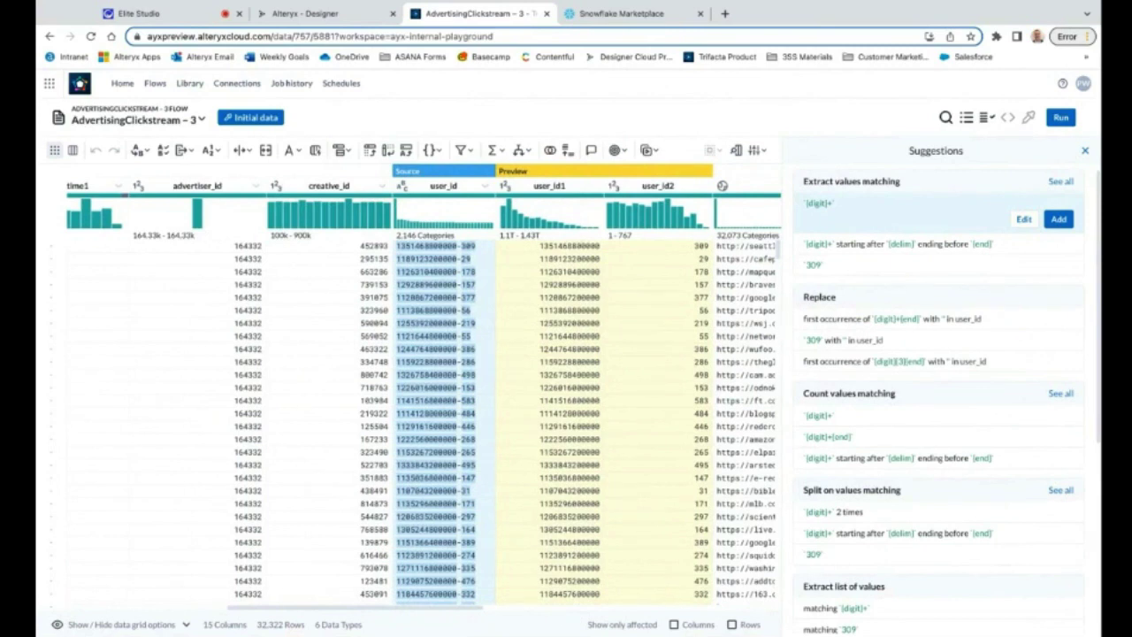
# - Preview the alternative extract and replace suggestions for user_id, and add the extraction of {digit}+ matches 2 times
pyautogui.moveTo(930, 249)
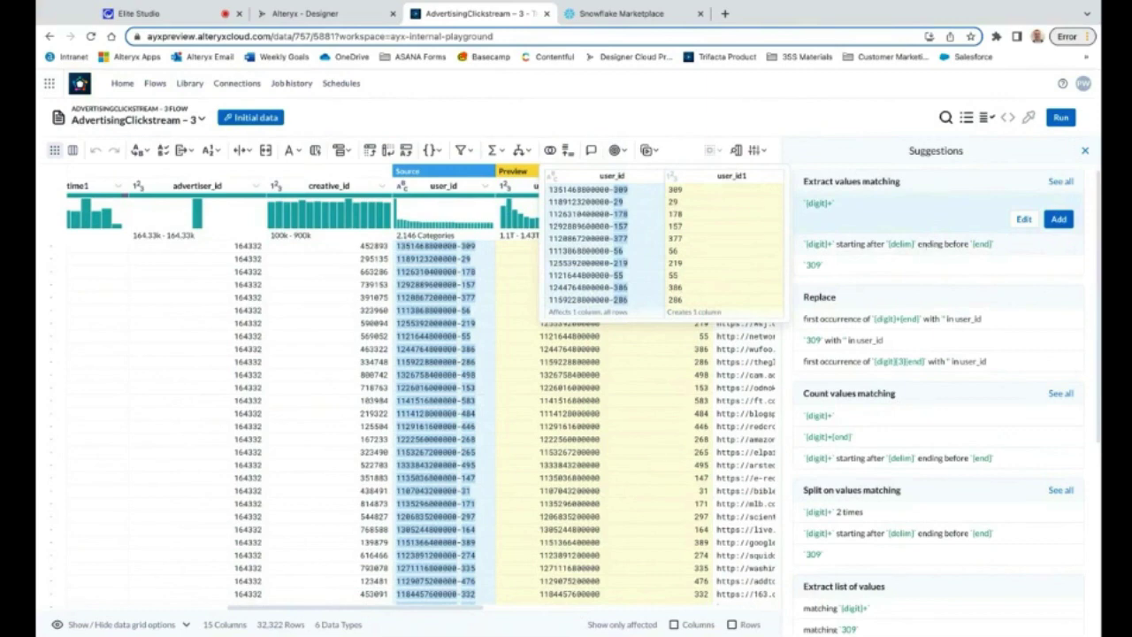
pyautogui.click(822, 264)
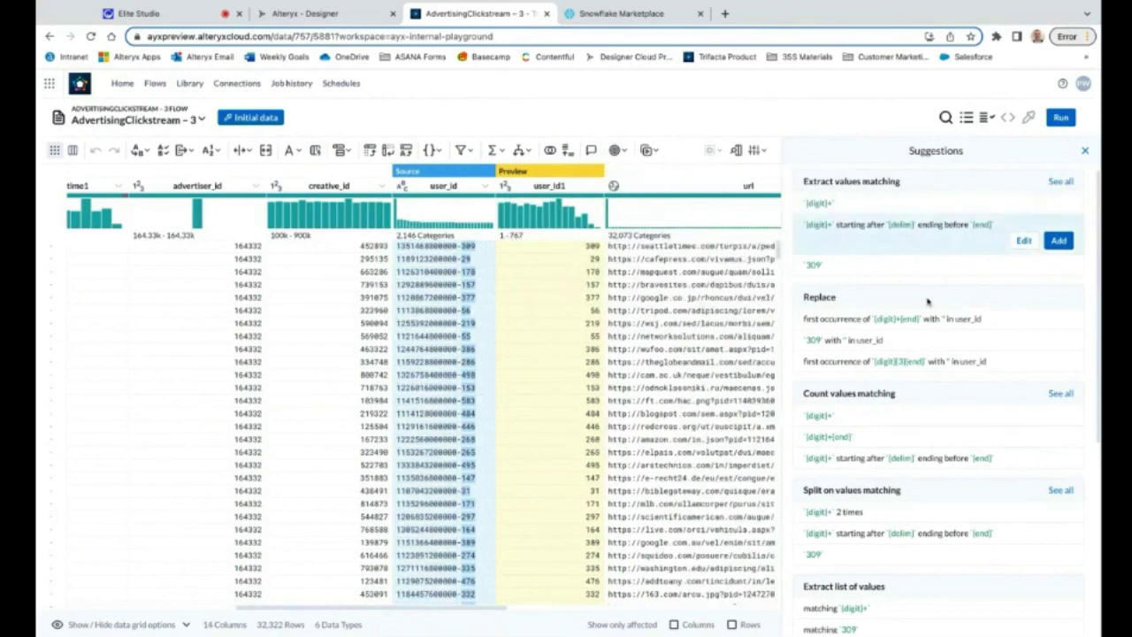
pyautogui.moveTo(897, 314)
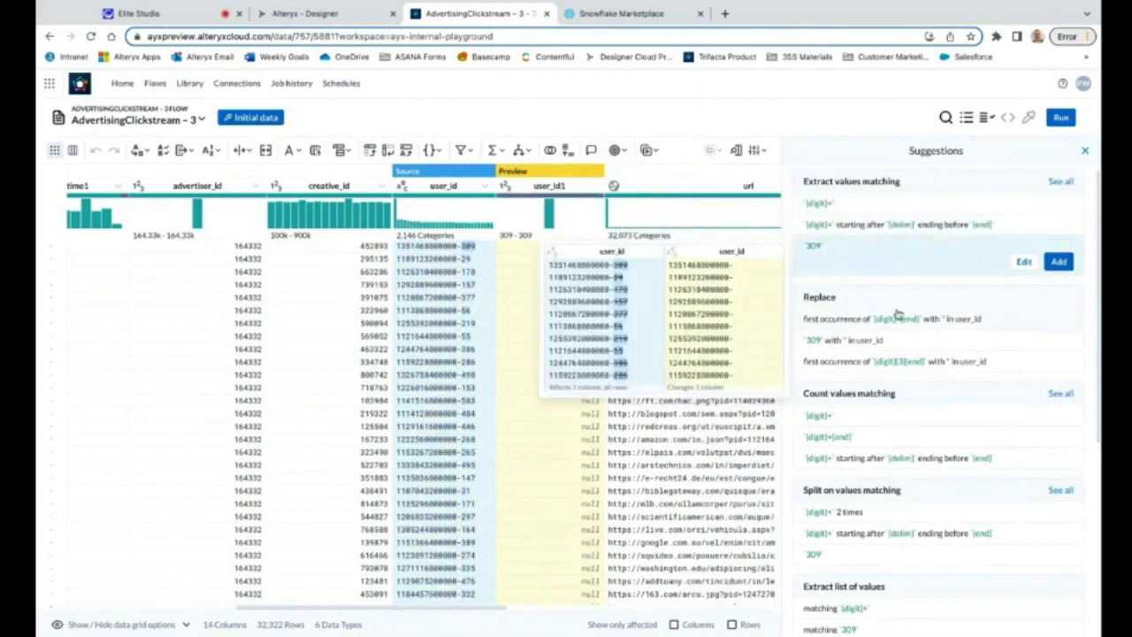
pyautogui.click(889, 360)
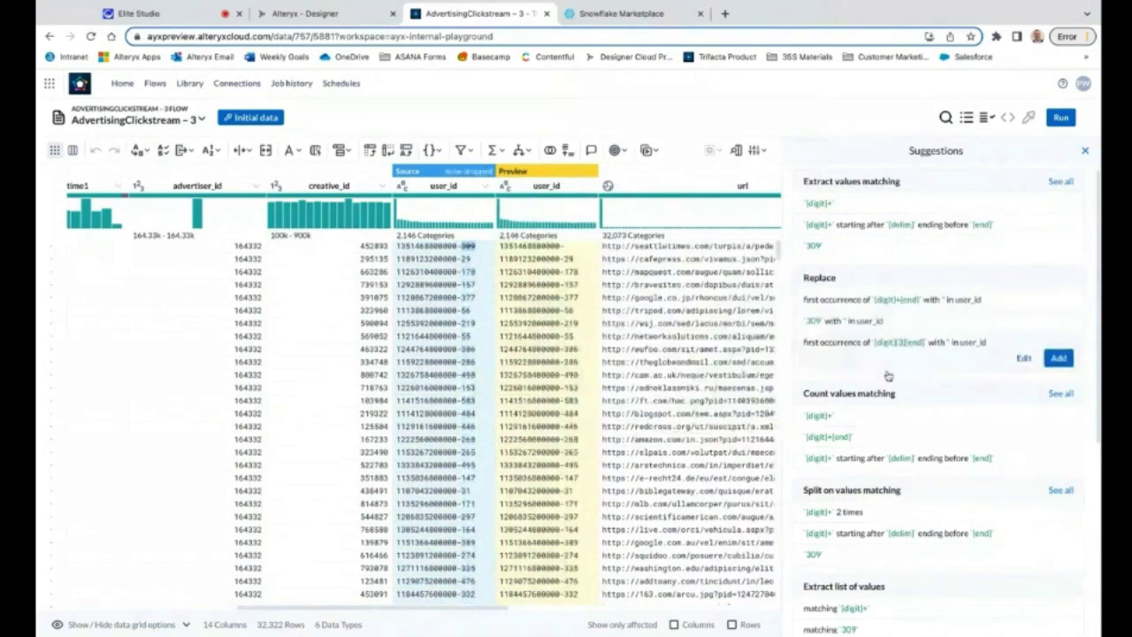
pyautogui.click(884, 205)
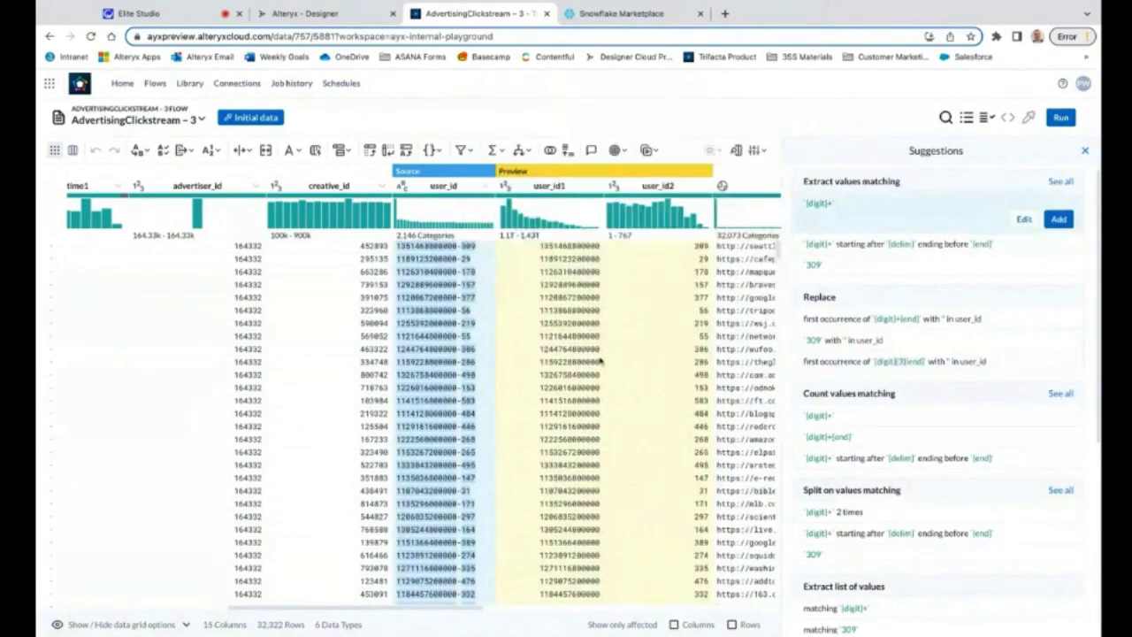
pyautogui.click(1060, 219)
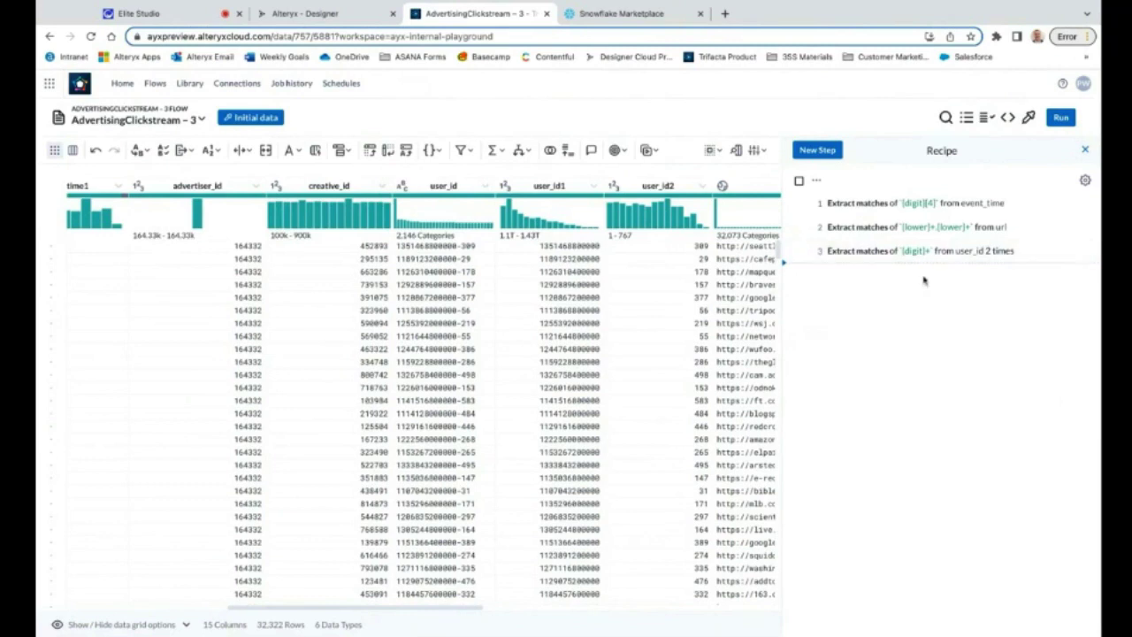
# - Check the actions available for the user_id extraction step in the recipe, and return to the full data grid
pyautogui.click(1085, 252)
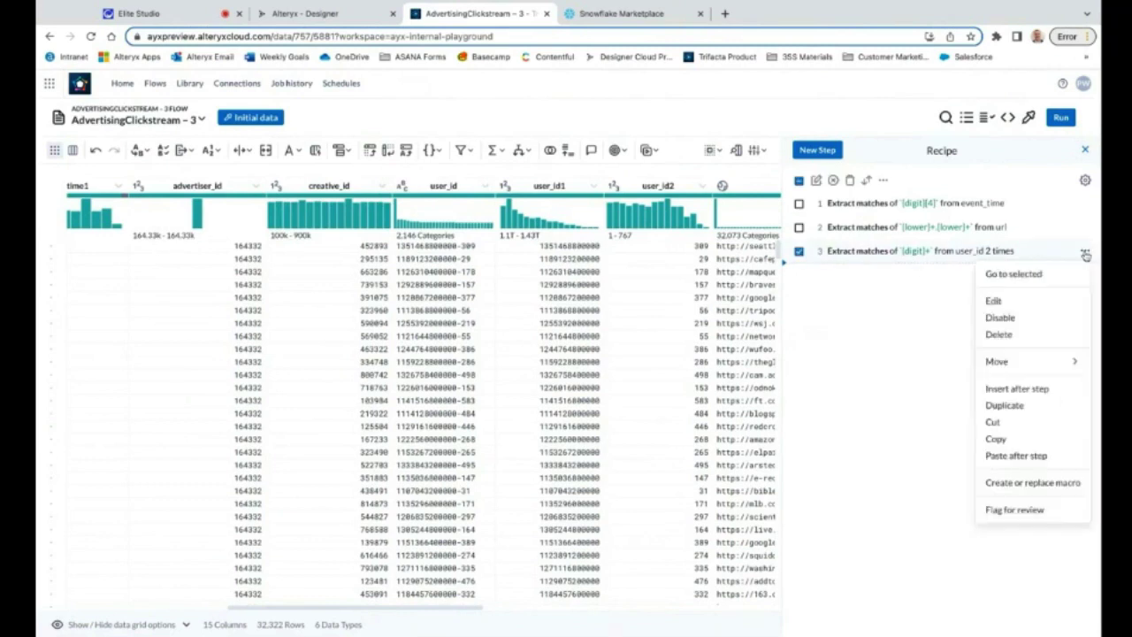
pyautogui.moveTo(1045, 363)
pyautogui.click(844, 275)
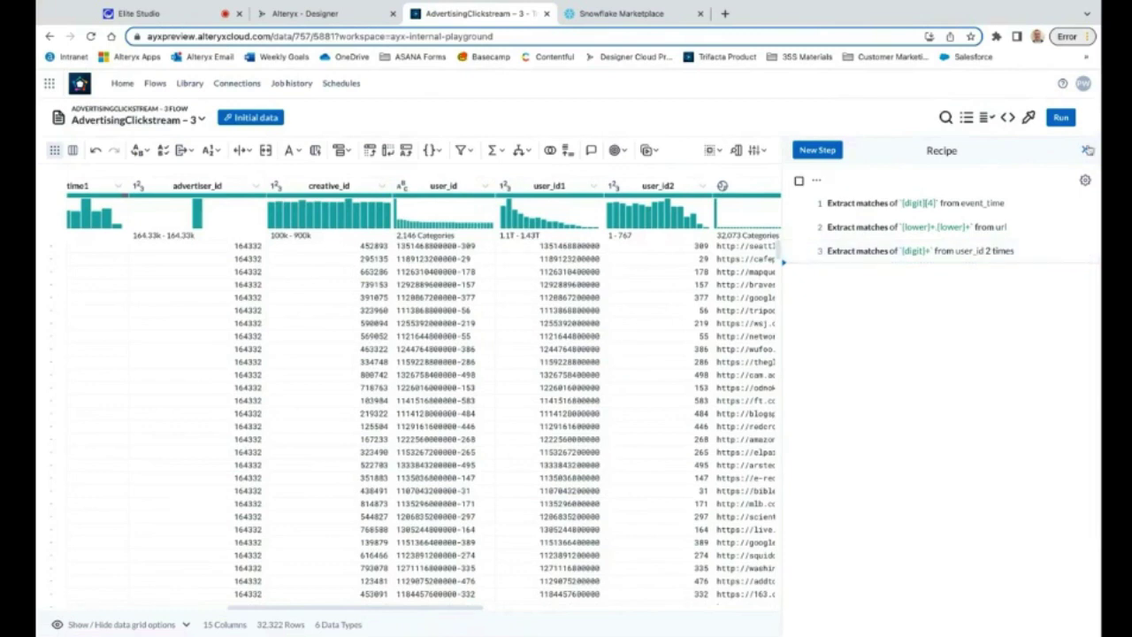
pyautogui.click(1087, 151)
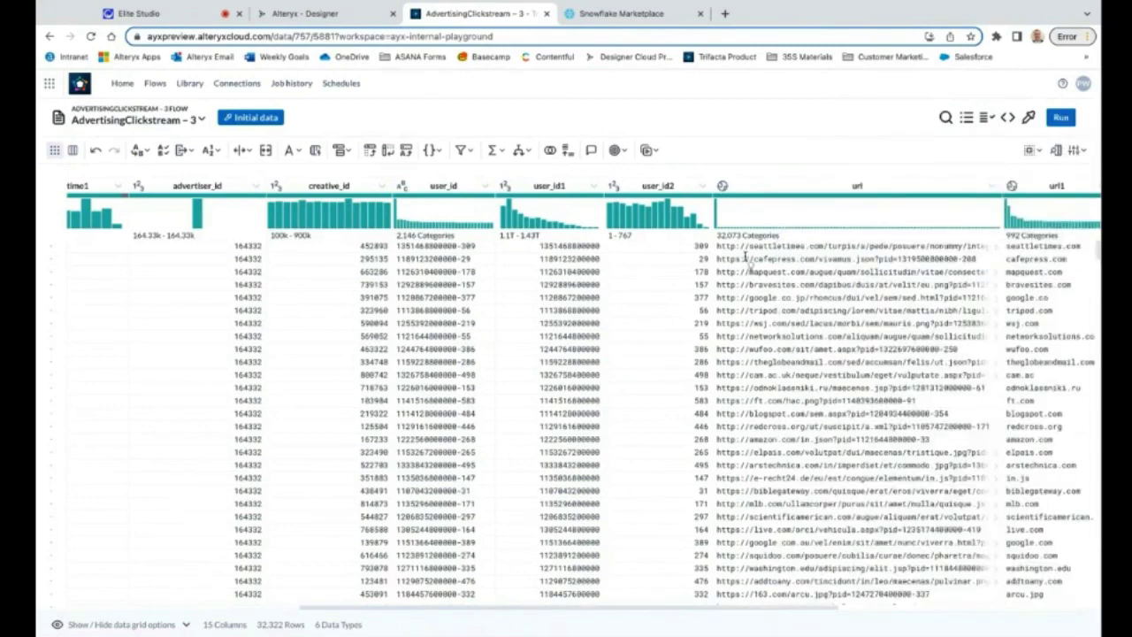
# - Add a recipe step deleting the rows whose event_time values mismatch the column's Datetime format
pyautogui.hscroll(-5, 619, 353)
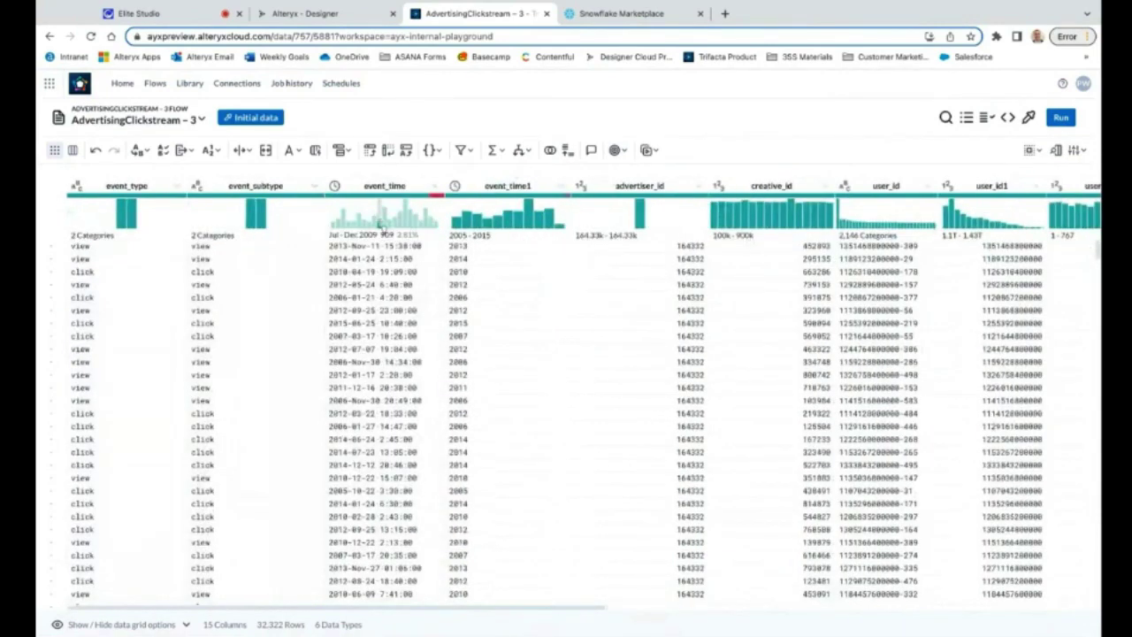
pyautogui.click(439, 202)
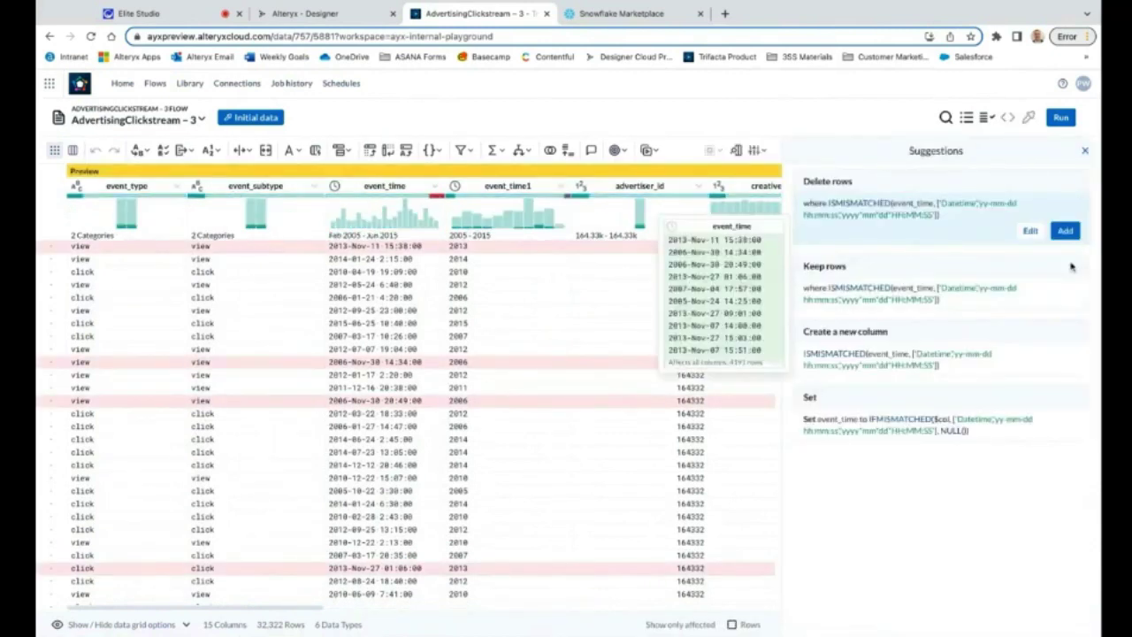
pyautogui.click(1066, 231)
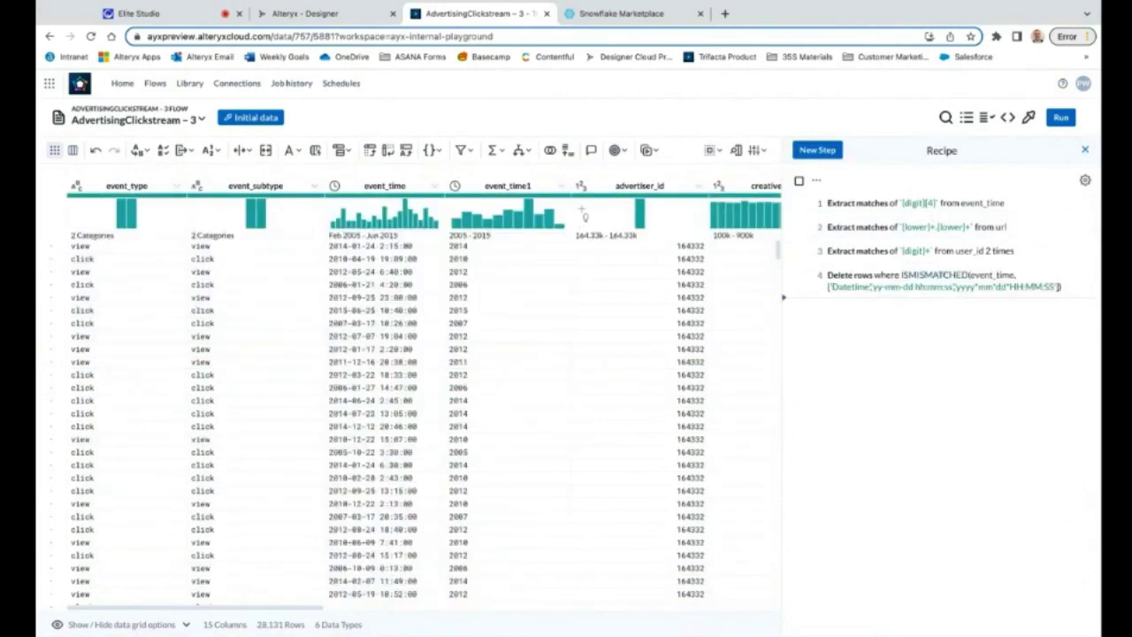
# - Review the cleaned columns from event_type through the user_id extractions, and close the recipe to show the full data grid
pyautogui.hscroll(1, 558, 284)
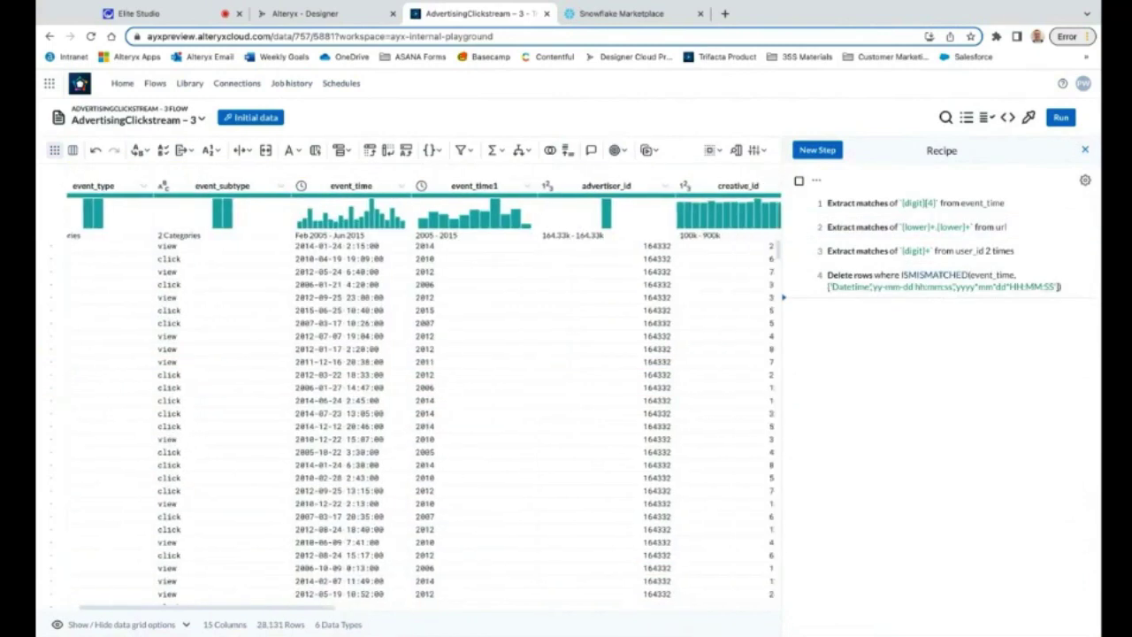
pyautogui.hscroll(1, 415, 397)
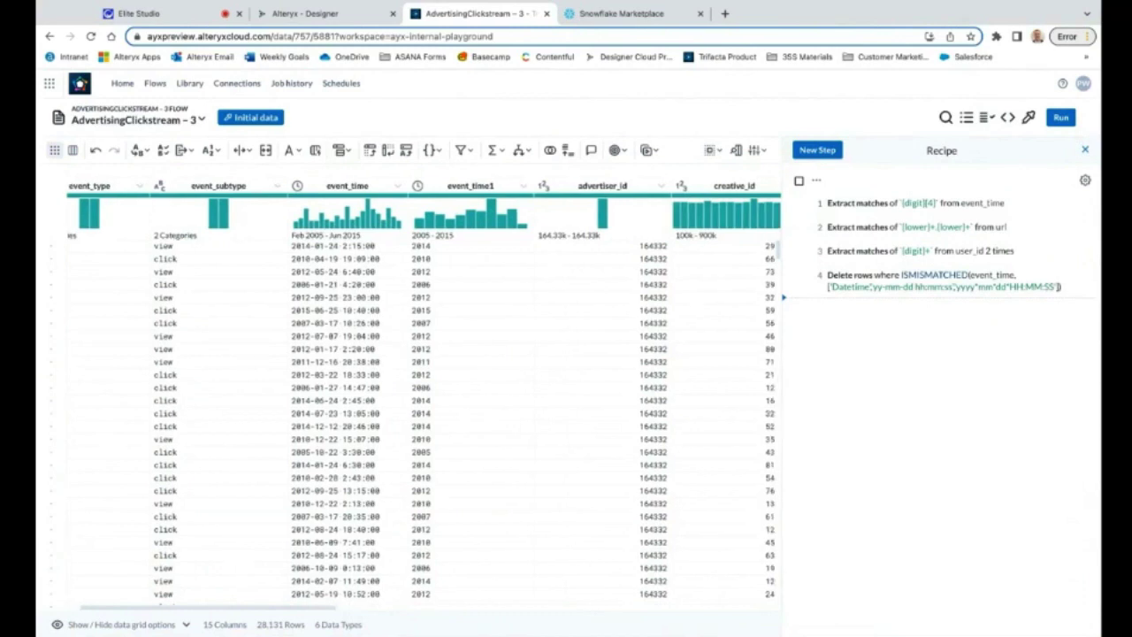
pyautogui.hscroll(2, 423, 395)
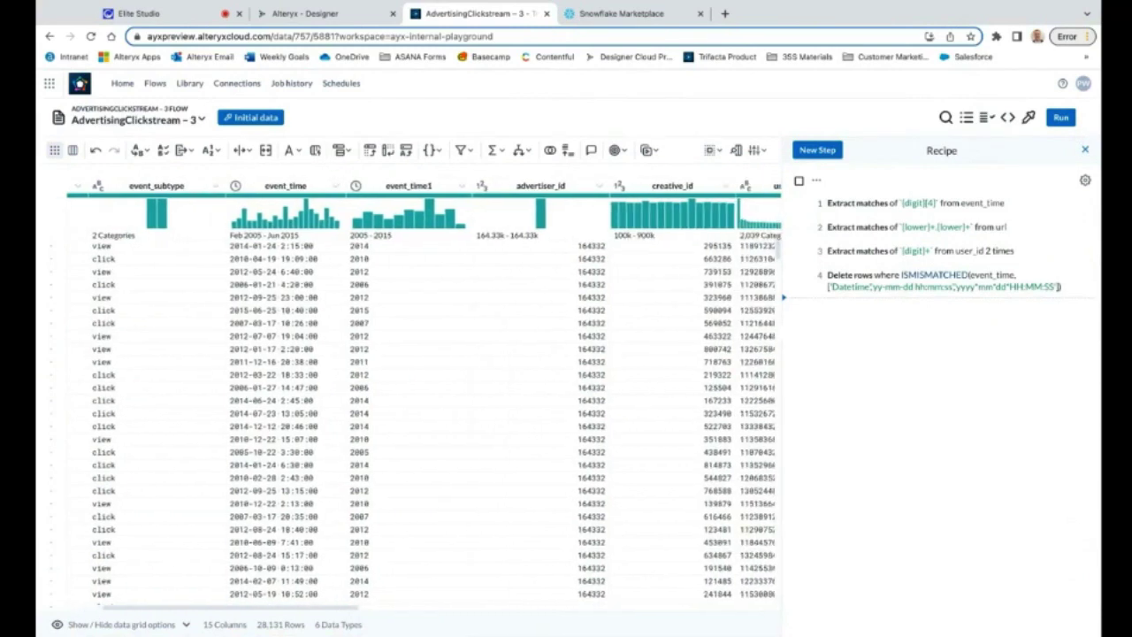
pyautogui.hscroll(3, 425, 394)
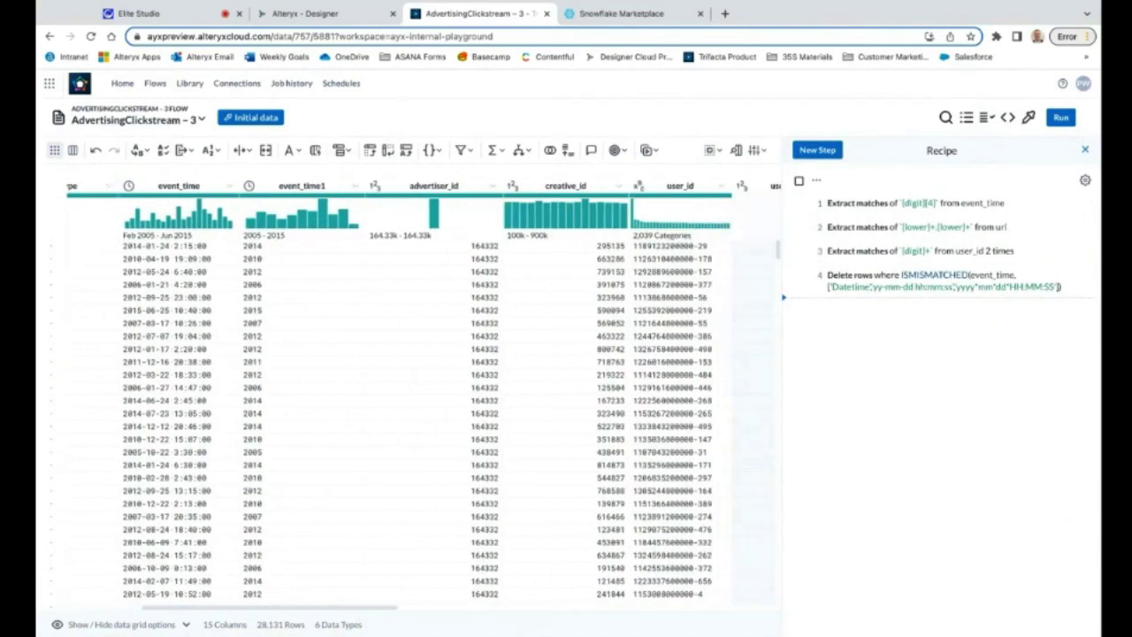
pyautogui.hscroll(2, 424, 395)
pyautogui.hscroll(-8, 424, 395)
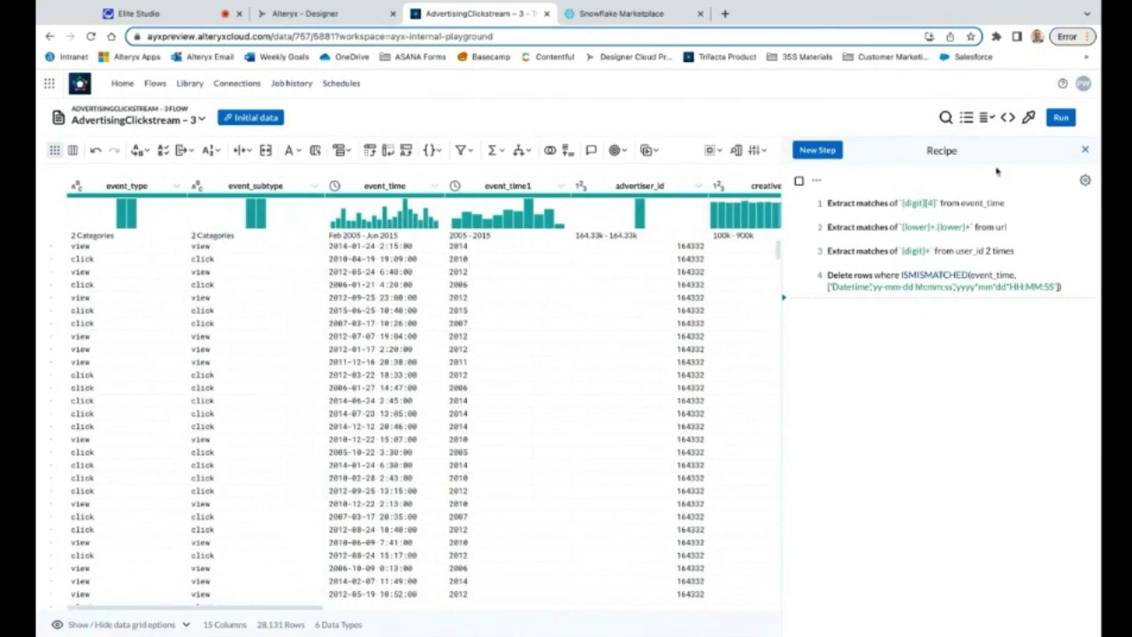
pyautogui.click(1086, 151)
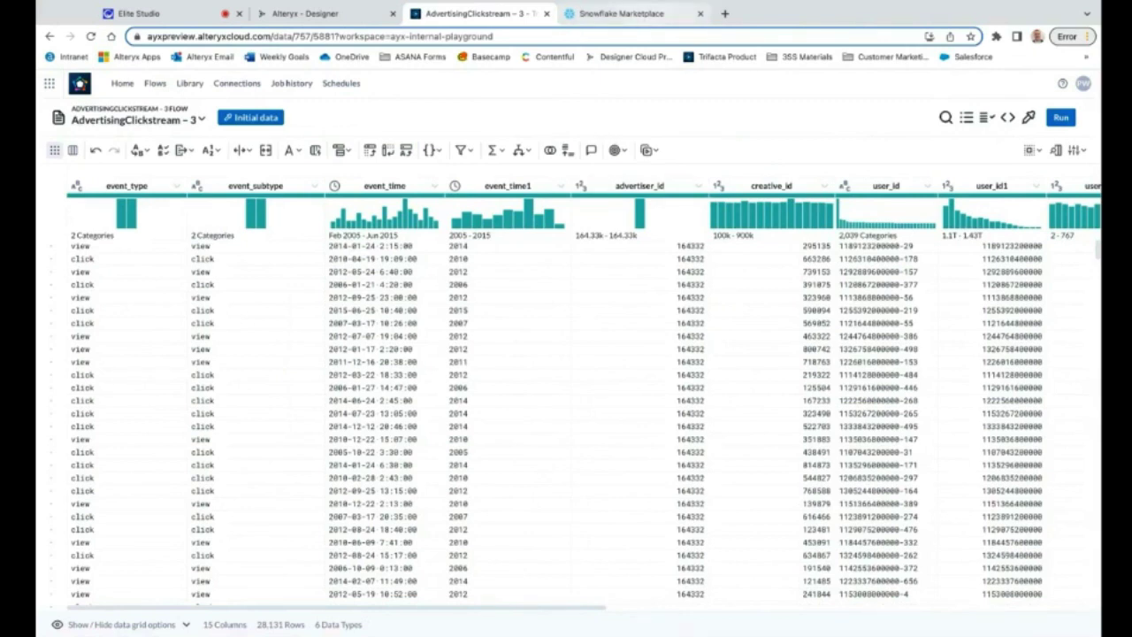
# - Switch to Snowflake Marketplace, browse its data listings from Most Popular through Financial and New Marketplace Capabilities, and return to Elite Studio
pyautogui.click(621, 13)
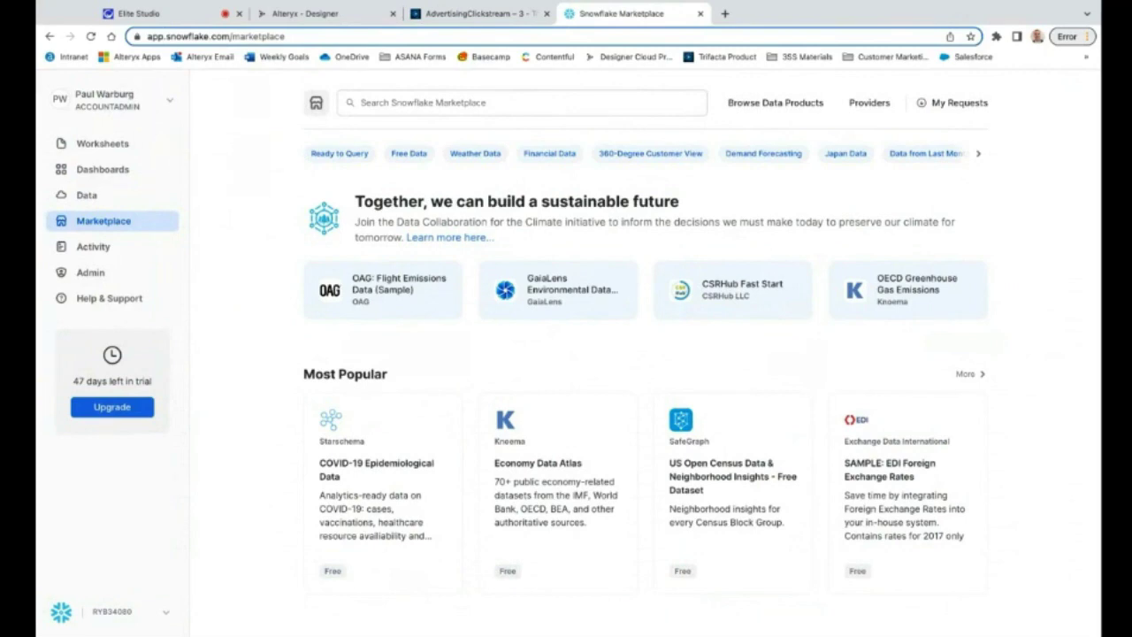
pyautogui.scroll(-4, 646, 252)
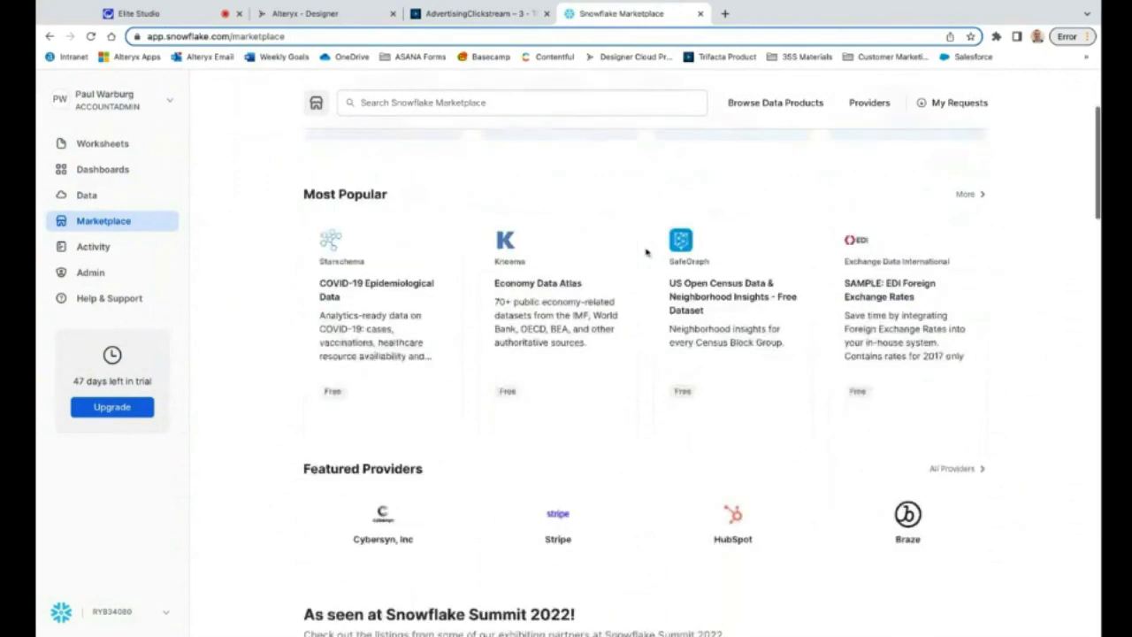
pyautogui.scroll(-5, 646, 252)
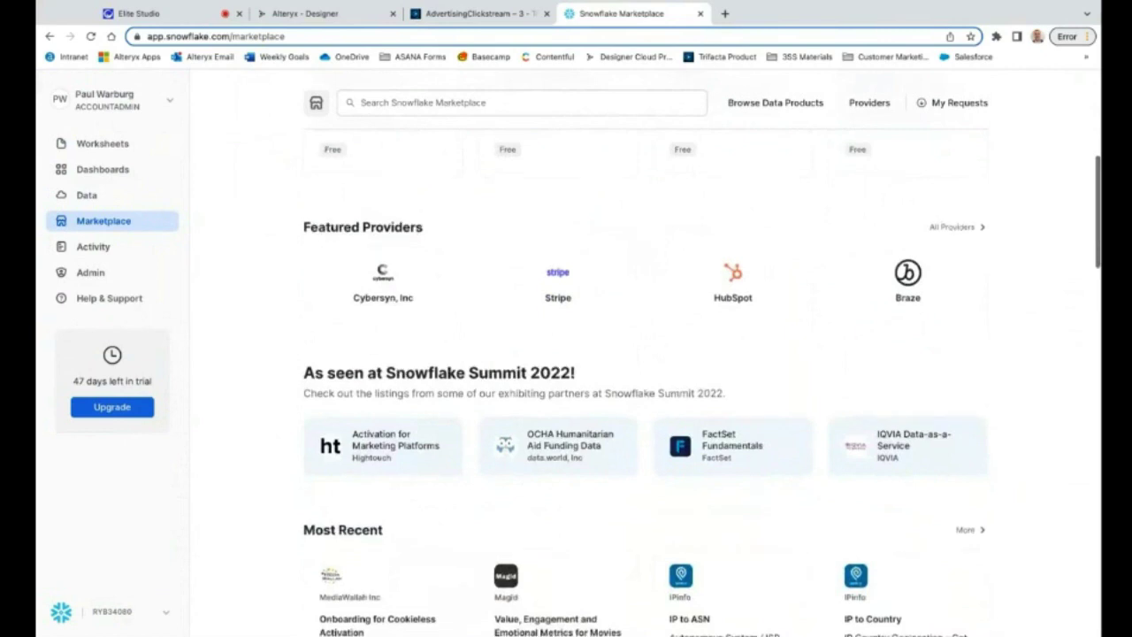
pyautogui.scroll(-8, 646, 353)
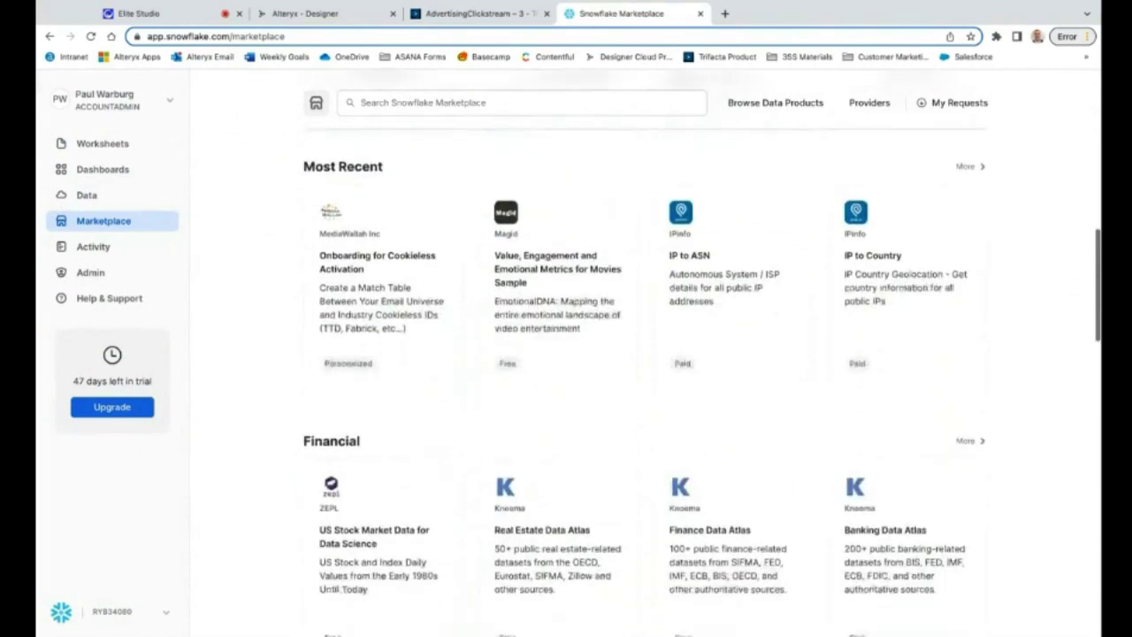
pyautogui.scroll(-1, 645, 380)
pyautogui.scroll(1, 645, 381)
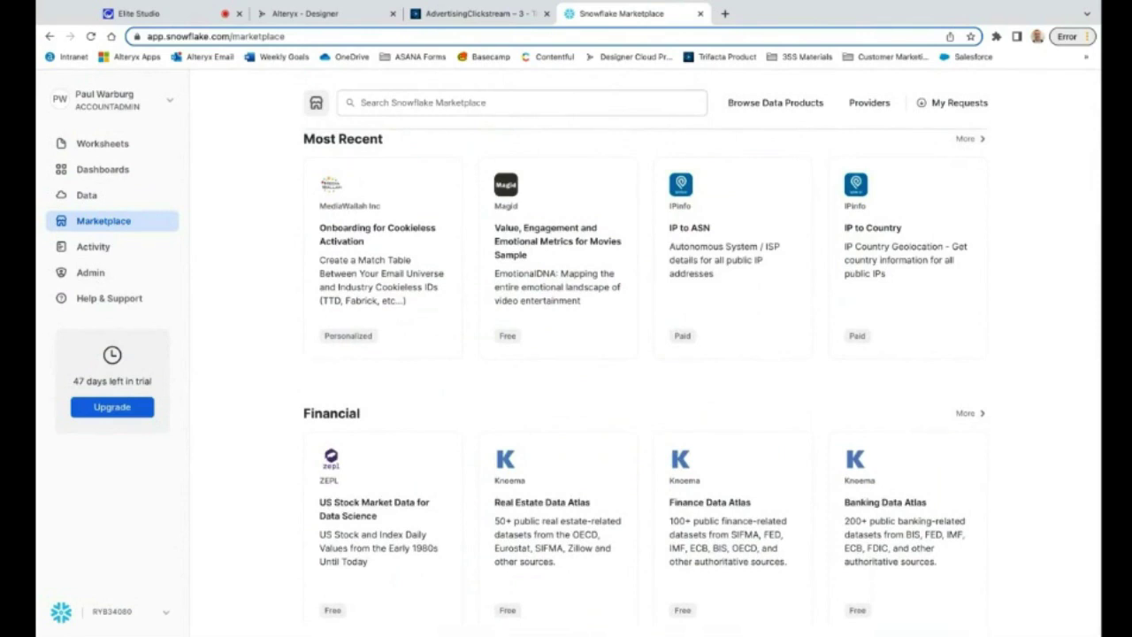
pyautogui.scroll(-5, 646, 371)
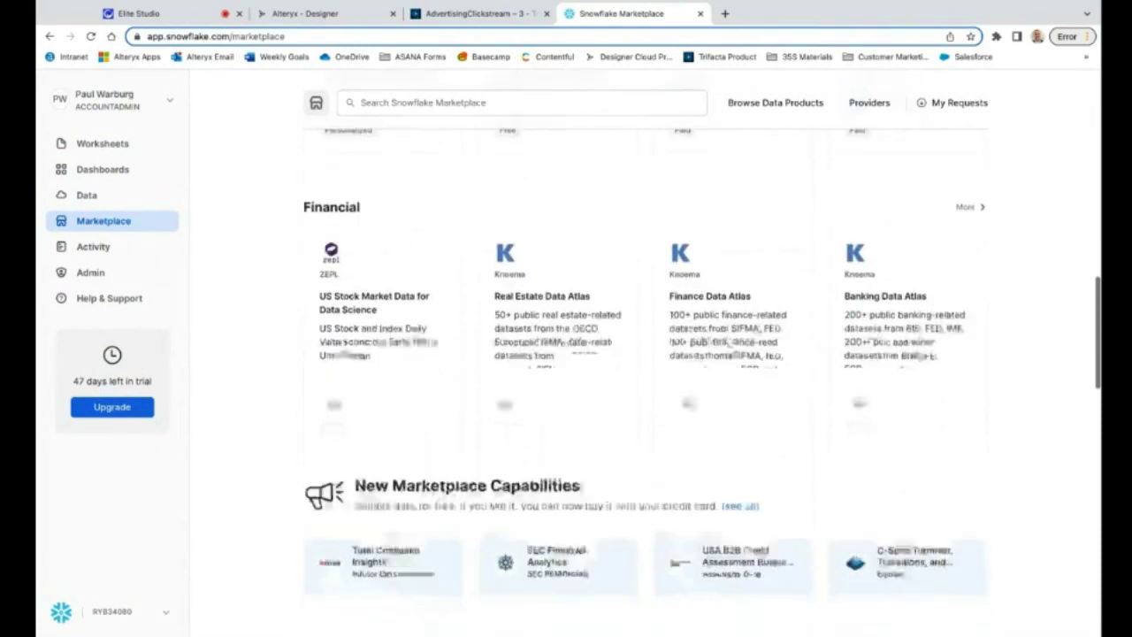
pyautogui.scroll(-6, 646, 371)
pyautogui.scroll(10, 645, 371)
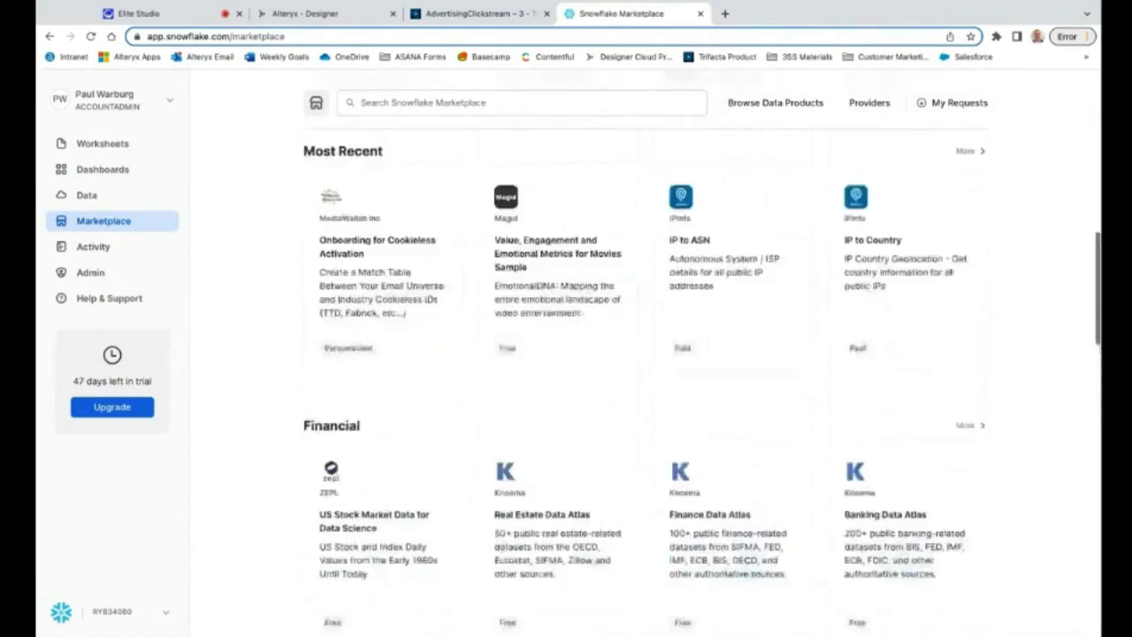
pyautogui.scroll(12, 645, 372)
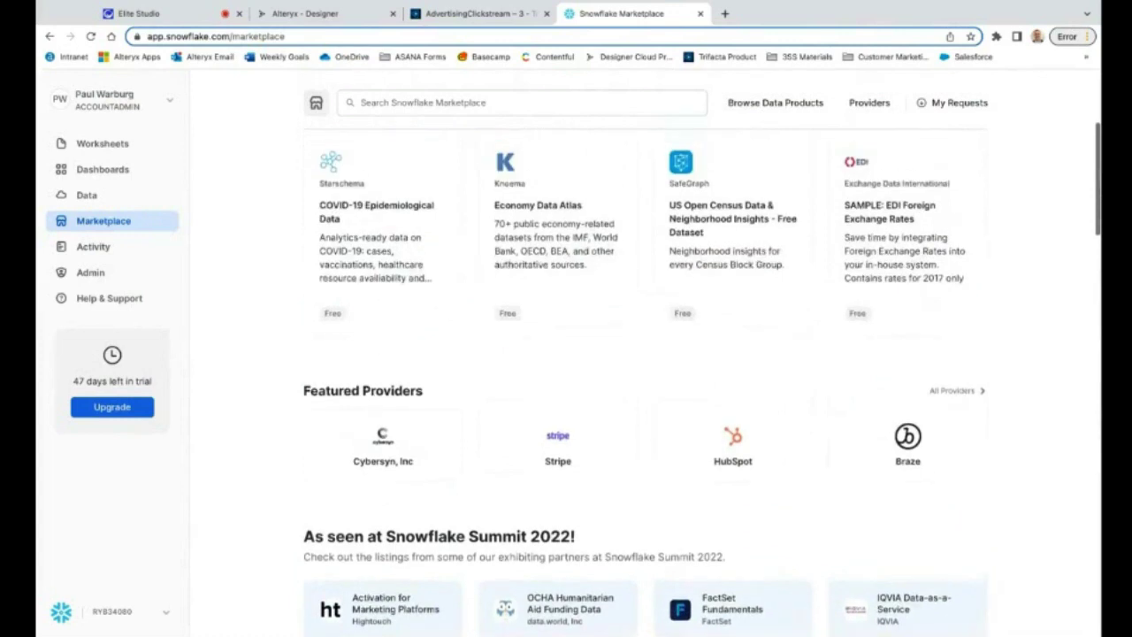
pyautogui.scroll(6, 645, 371)
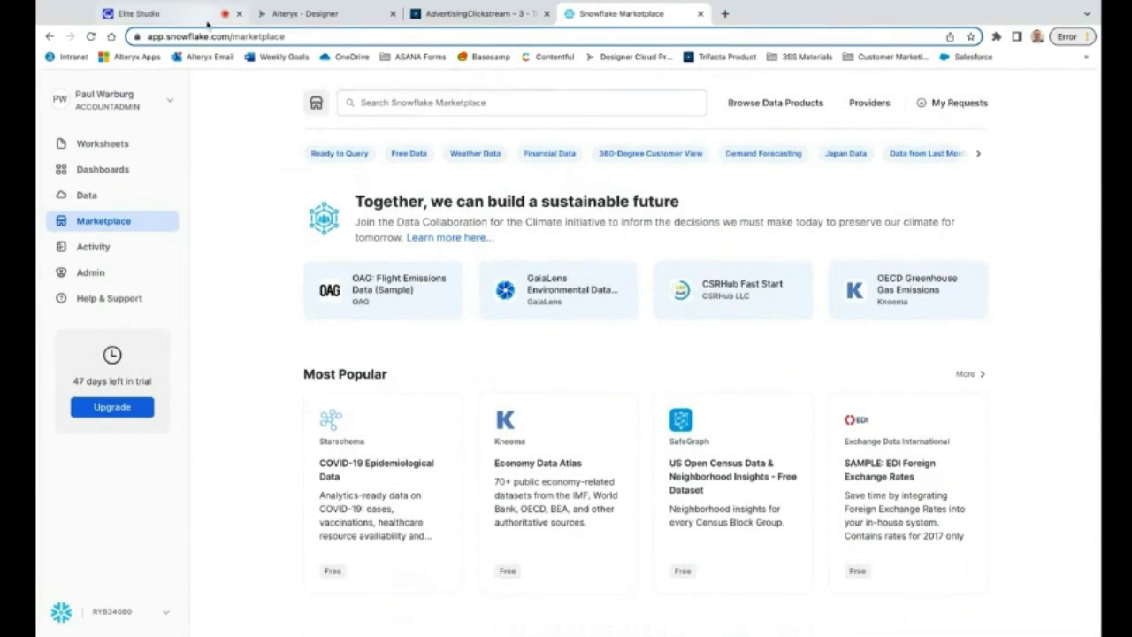
pyautogui.click(142, 13)
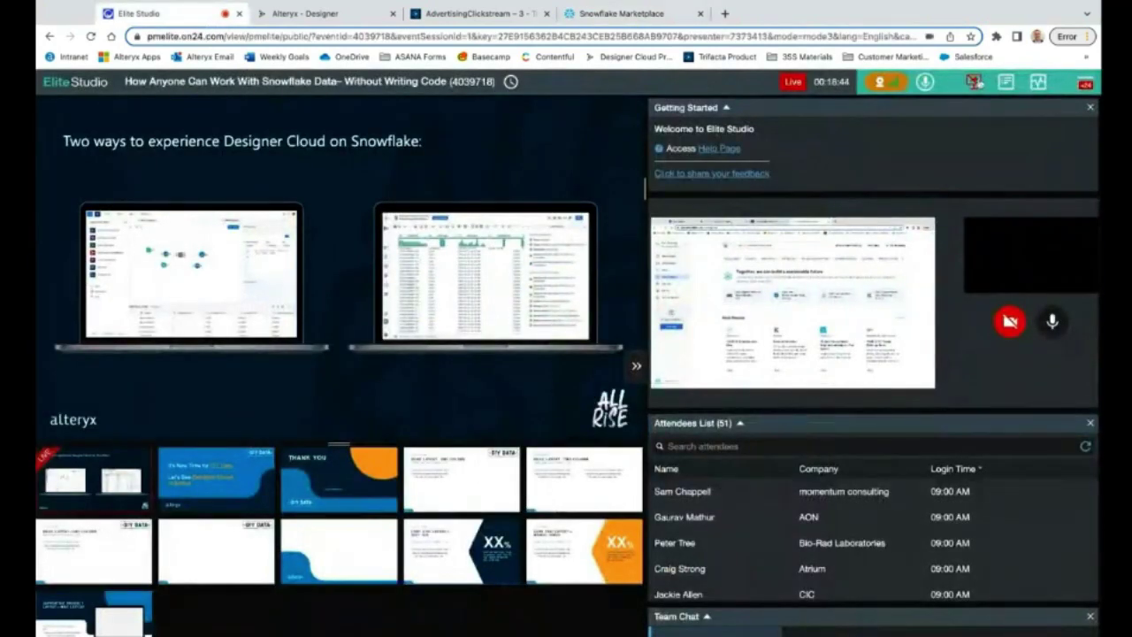